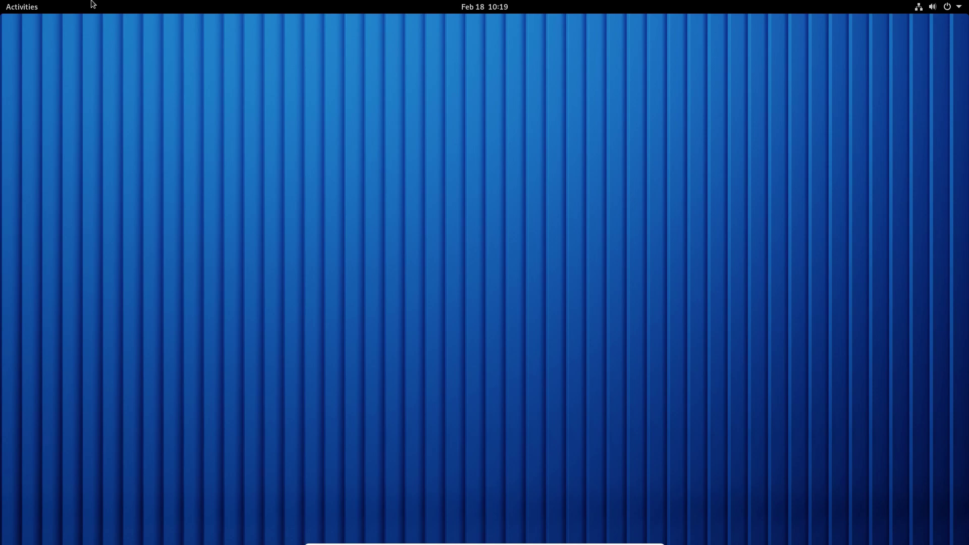
# Find and open the Terminal application, and move its window to the middle of the desktop
pyautogui.click(17, 8)
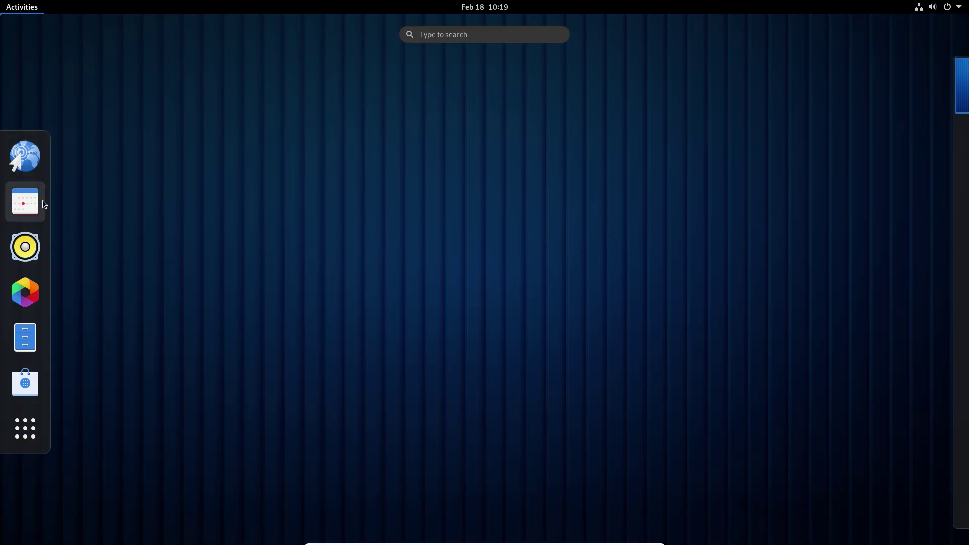
pyautogui.click(25, 428)
pyautogui.write('termi')
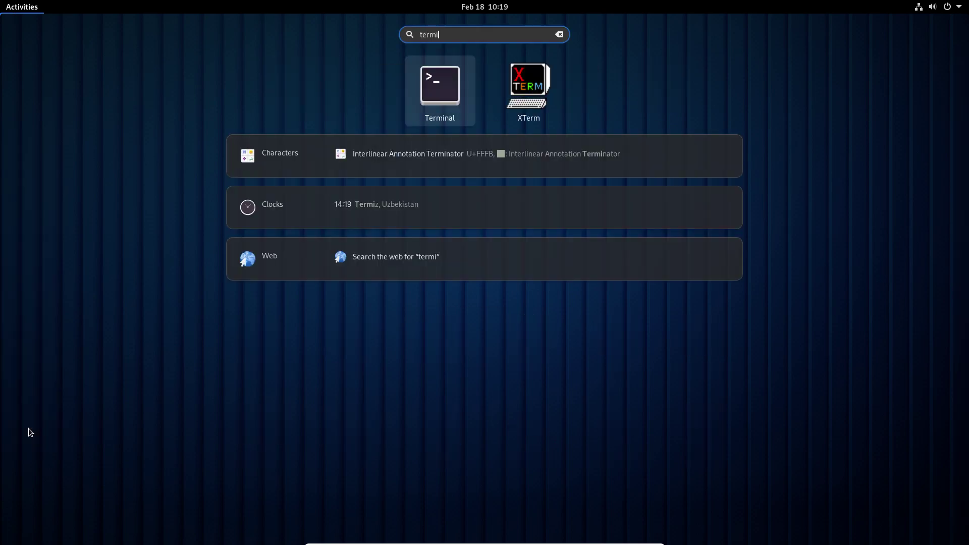
pyautogui.press('Return')
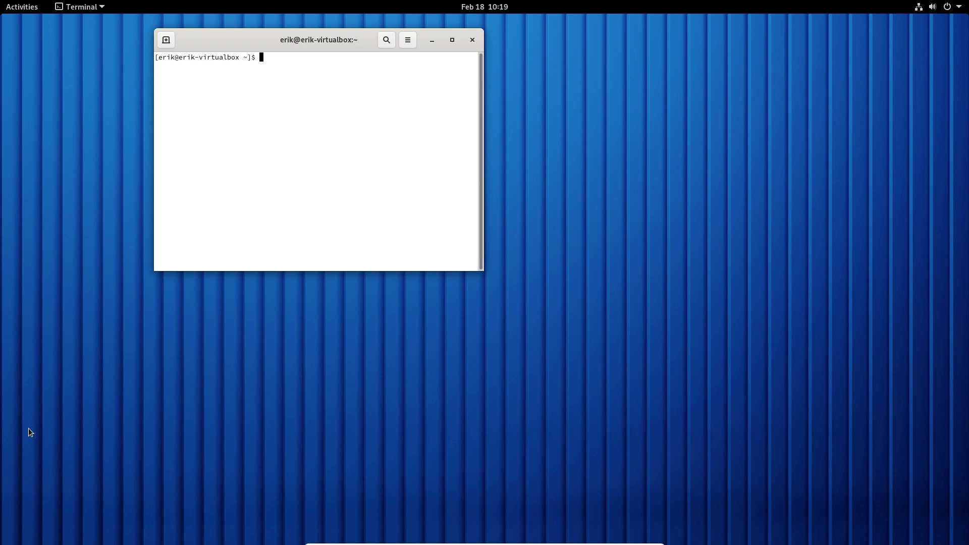
pyautogui.moveTo(296, 39); pyautogui.dragTo(549, 134)
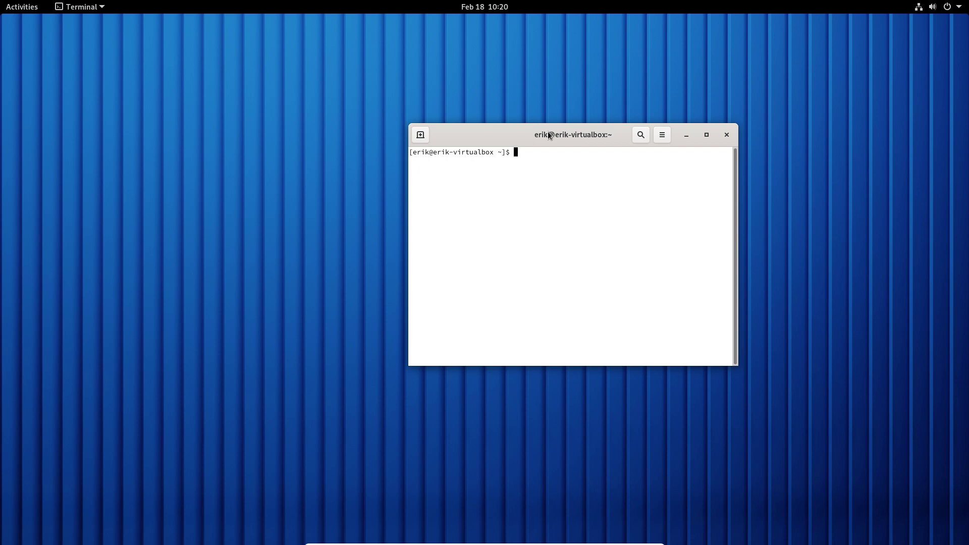
# Try to run the update command in the terminal
pyautogui.write('u')
pyautogui.write('psr')
pyautogui.press('BackSpace')
pyautogui.press('BackSpace')
pyautogui.write('date')
pyautogui.press('Return')
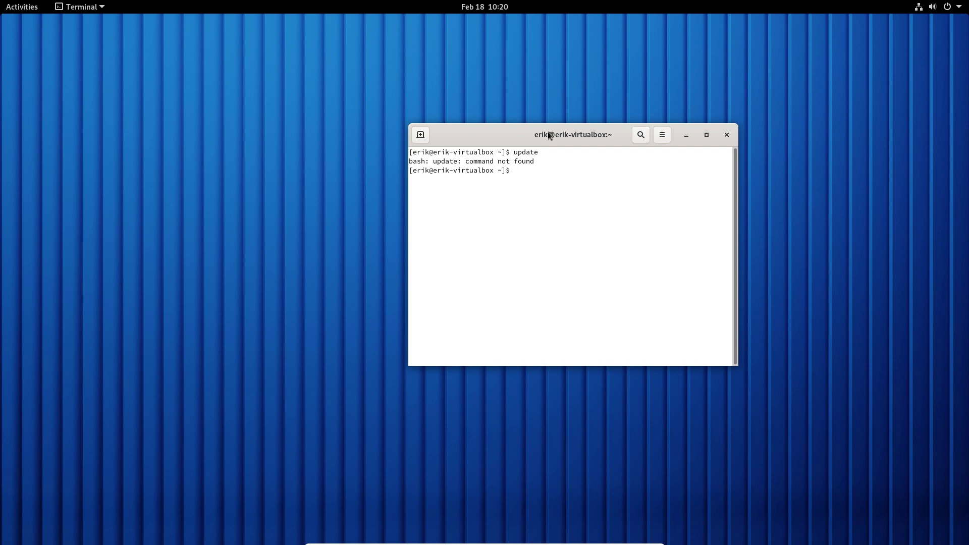
# Run sudo pacman -Syyu with the account password, accept the installation, and move the terminal window aside
pyautogui.write('sudo pacman -Syyu')
pyautogui.press('Return')
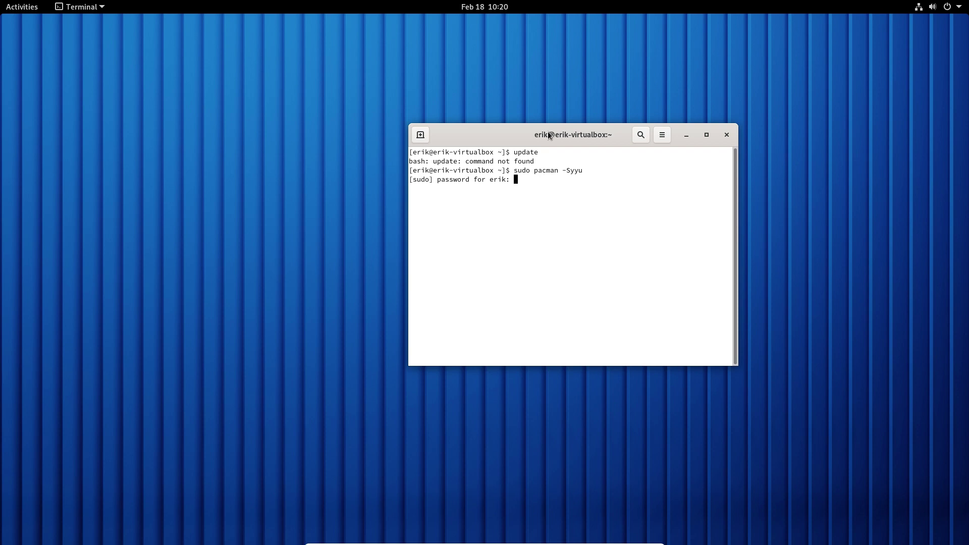
pyautogui.press('Return')
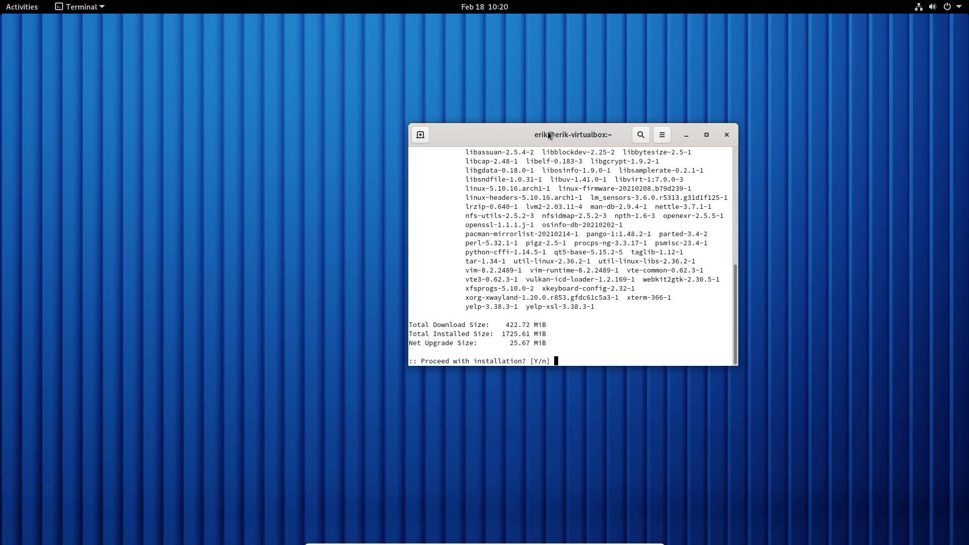
pyautogui.press('Return')
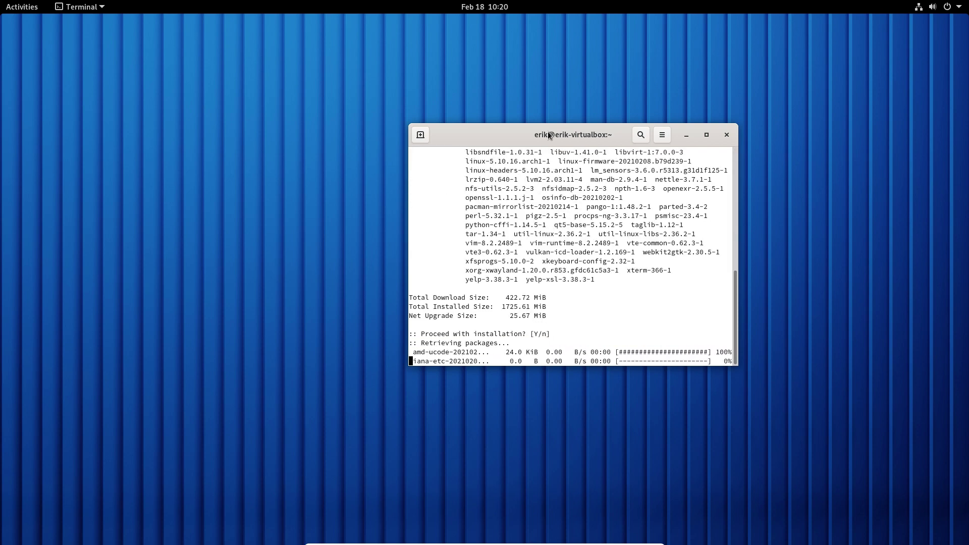
pyautogui.moveTo(580, 133); pyautogui.dragTo(808, 74)
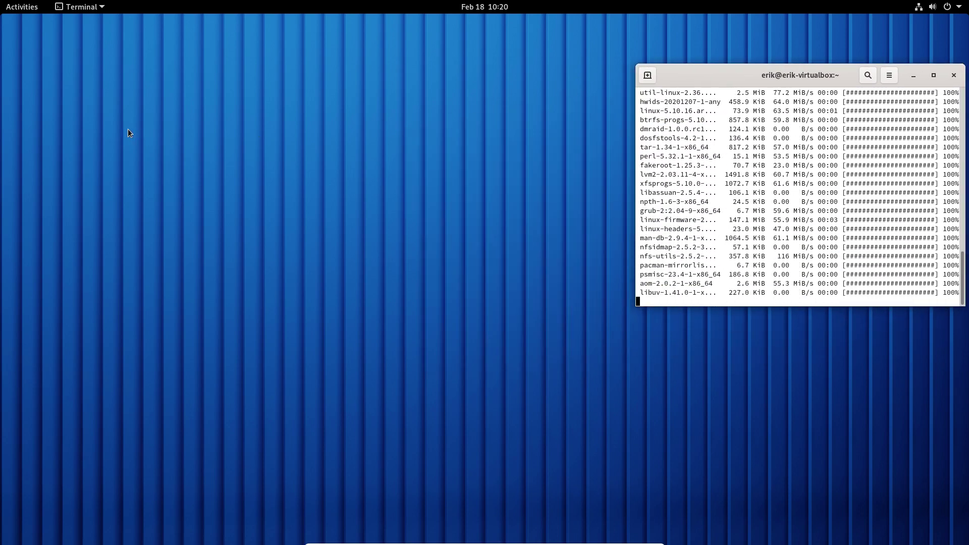
# Open the Web browser, load arcolinux.info, and maximize the browser window
pyautogui.moveTo(2, 2)
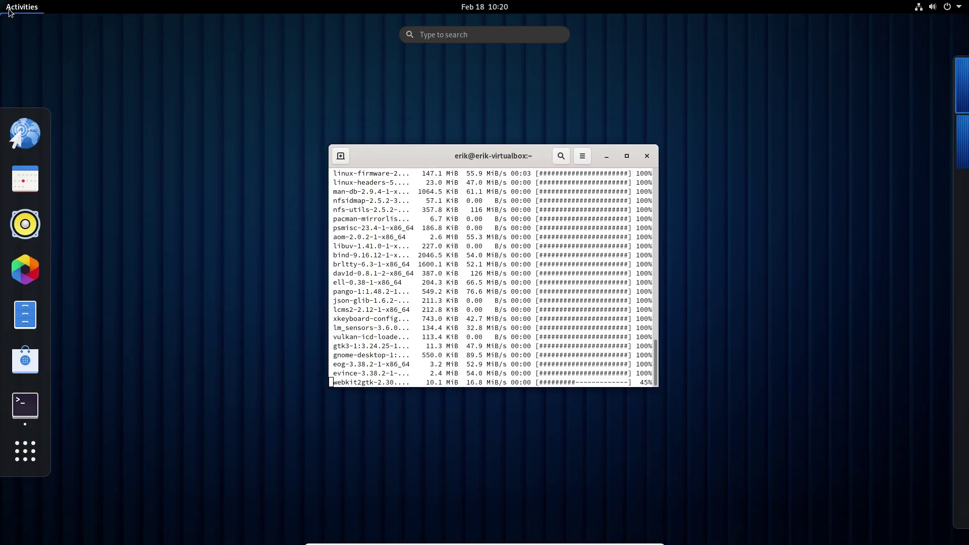
pyautogui.click(21, 126)
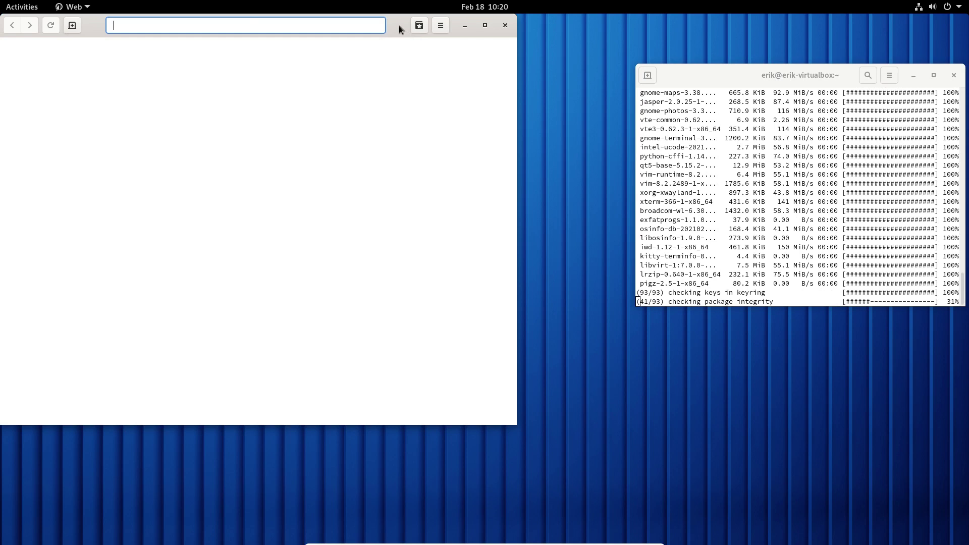
pyautogui.moveTo(398, 28); pyautogui.dragTo(443, 119)
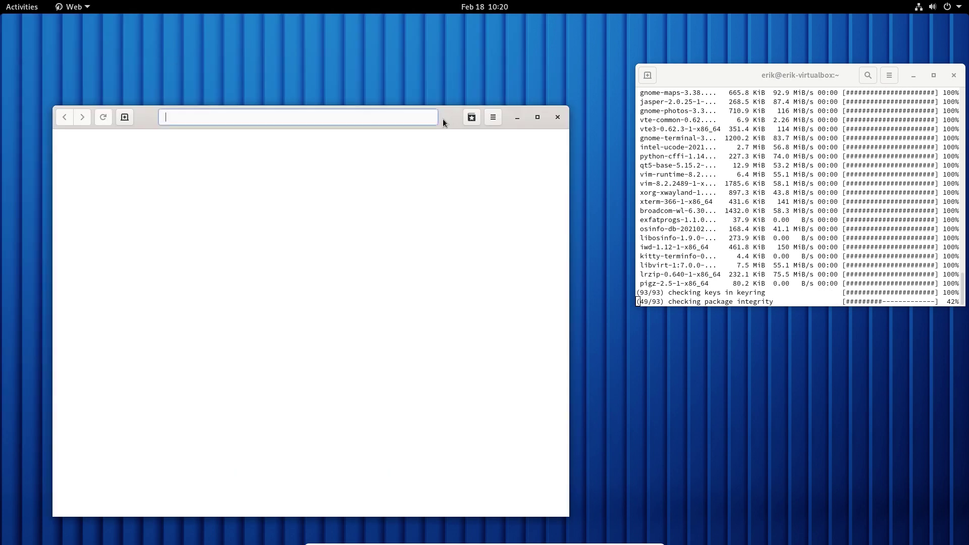
pyautogui.write('arcolinux.info/')
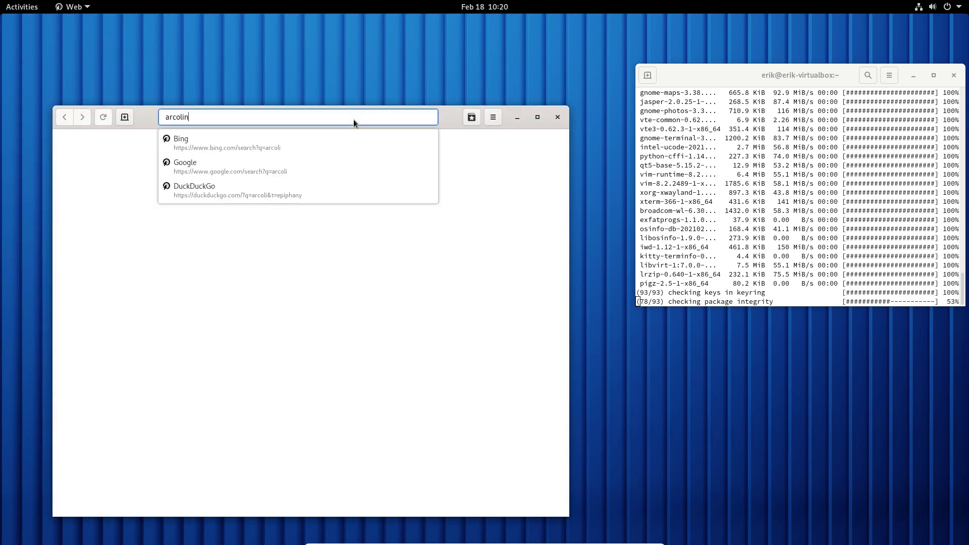
pyautogui.press('Return')
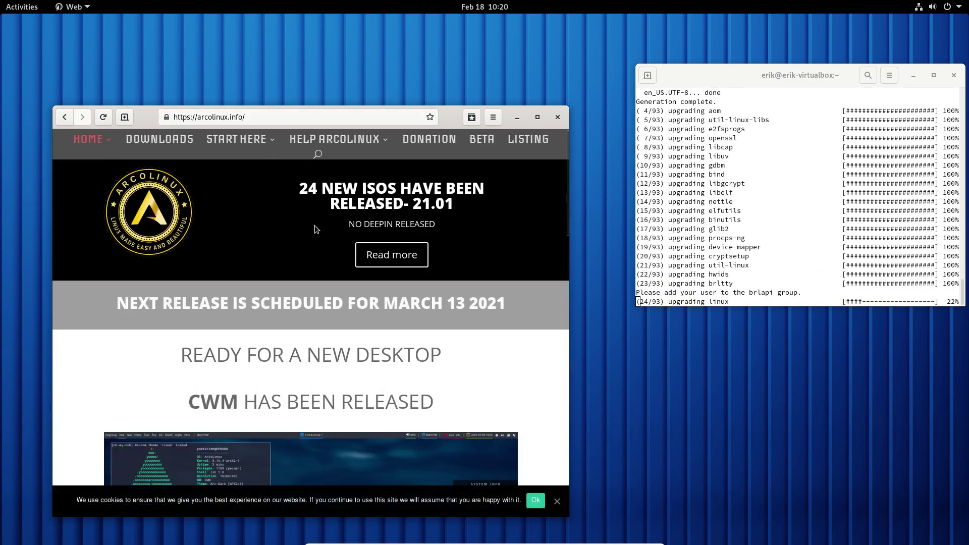
pyautogui.doubleClick(445, 120)
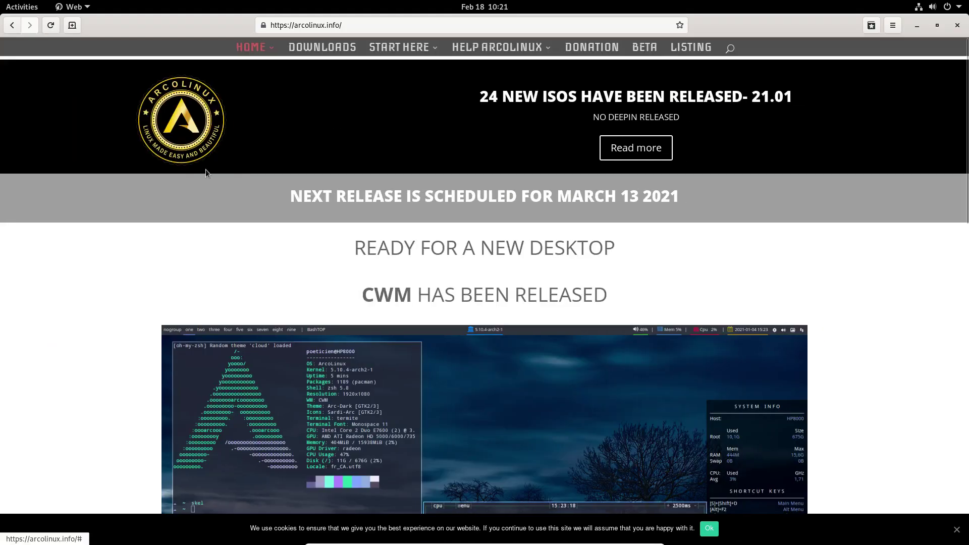
# Go to the ArcoLinux Spices Application download page through the site's downloads section, accepting the cookie notice
pyautogui.click(325, 50)
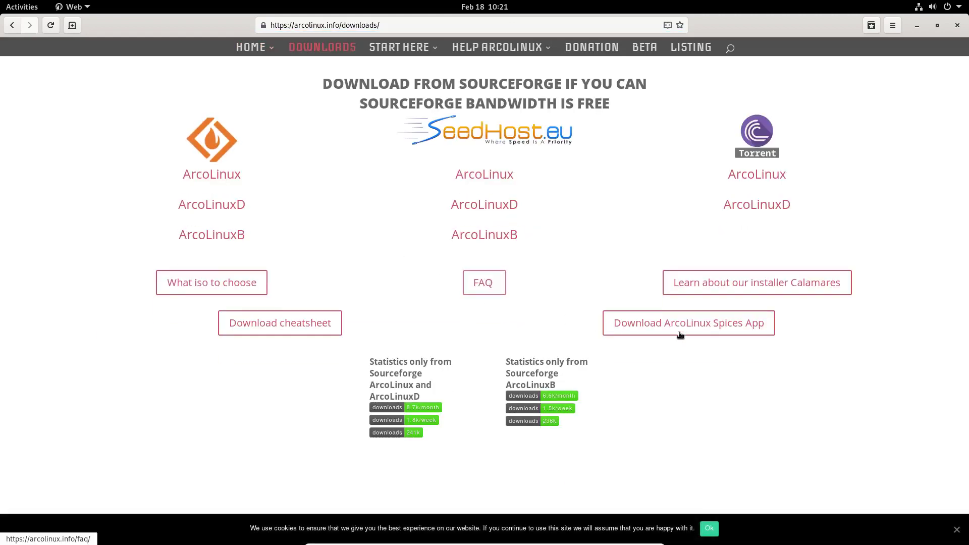
pyautogui.click(719, 329)
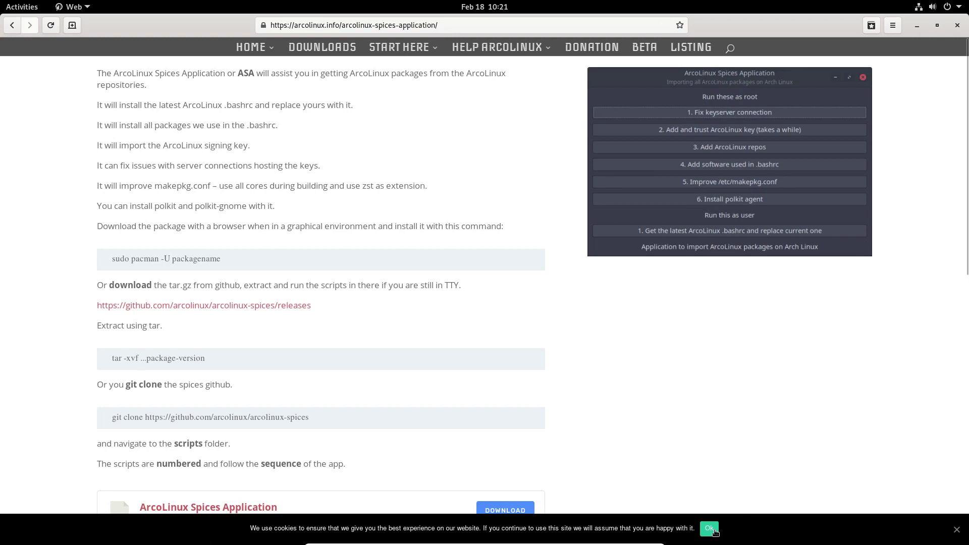
pyautogui.click(709, 528)
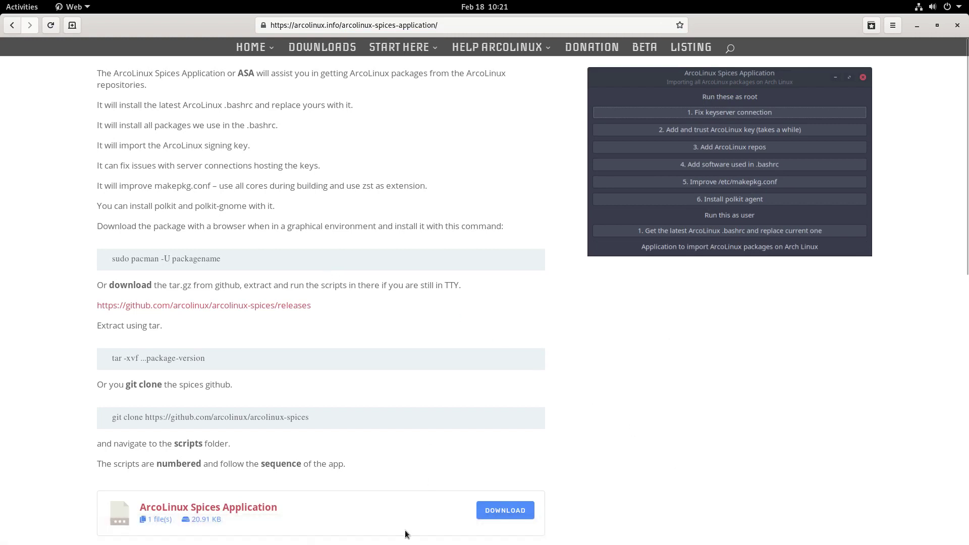
pyautogui.click(271, 509)
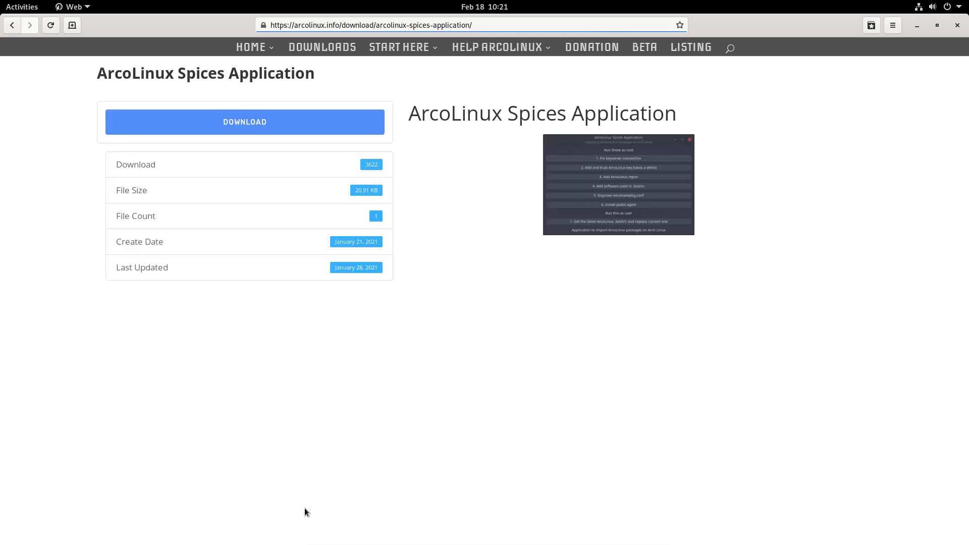
# Download the ArcoLinux Spices Application package and show the downloaded file in its folder
pyautogui.moveTo(380, 166); pyautogui.dragTo(358, 167)
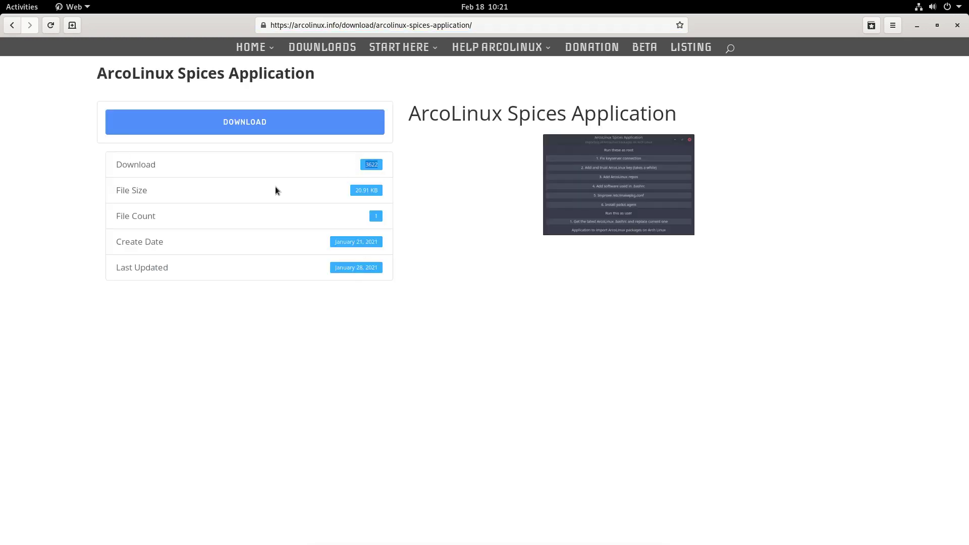
pyautogui.click(238, 125)
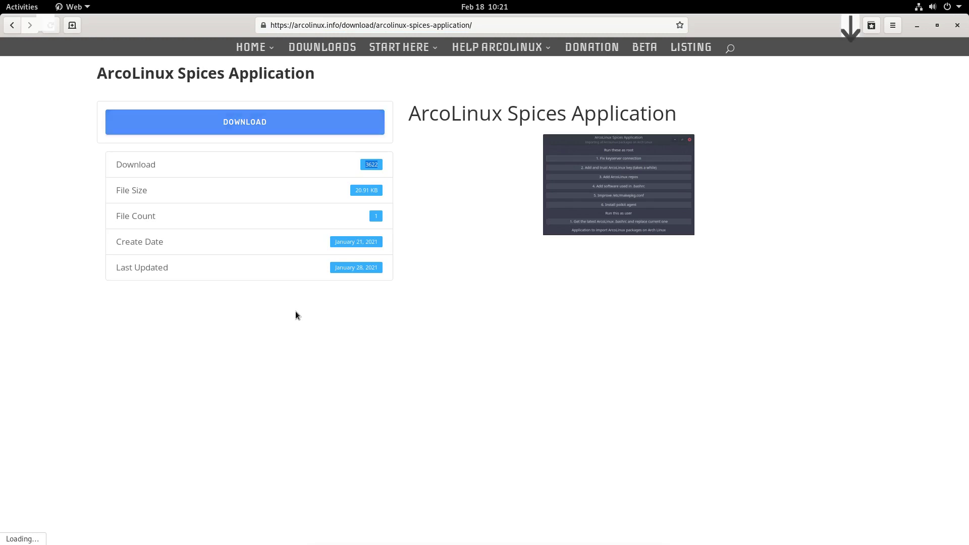
pyautogui.click(849, 25)
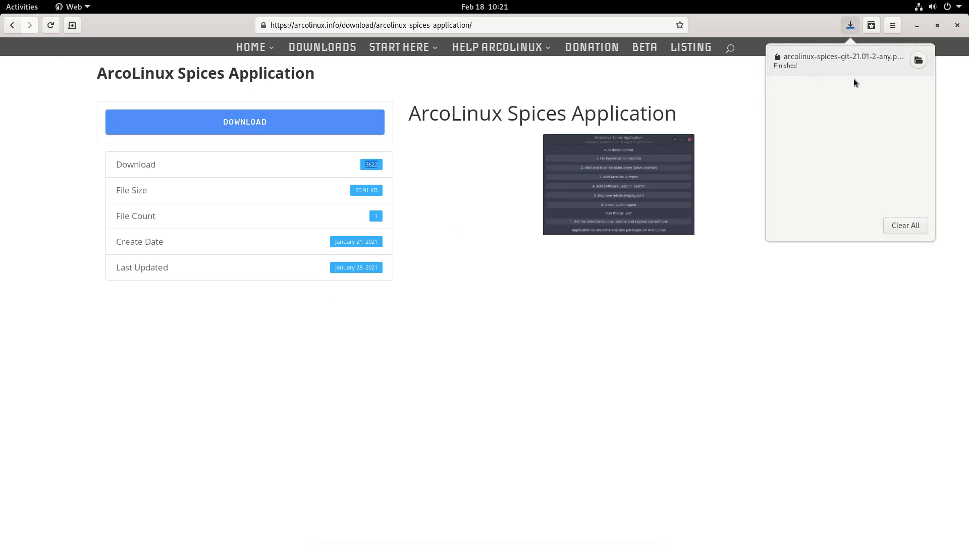
pyautogui.click(918, 60)
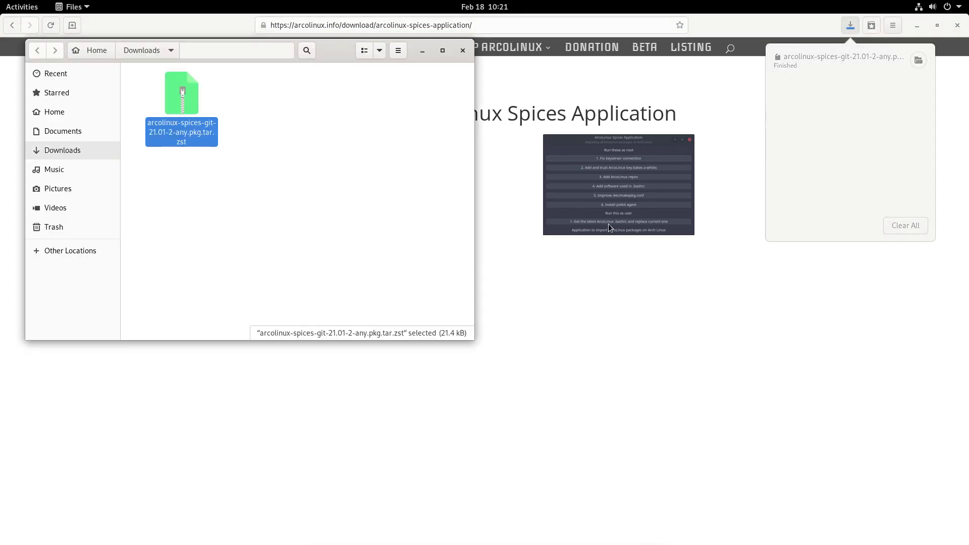
# Open a terminal in Downloads and try sudo pacman -U arcolinux-spices-git-21.01-2-any.pkg.tar.zst, entering the account password
pyautogui.rightClick(274, 121)
pyautogui.click(328, 181)
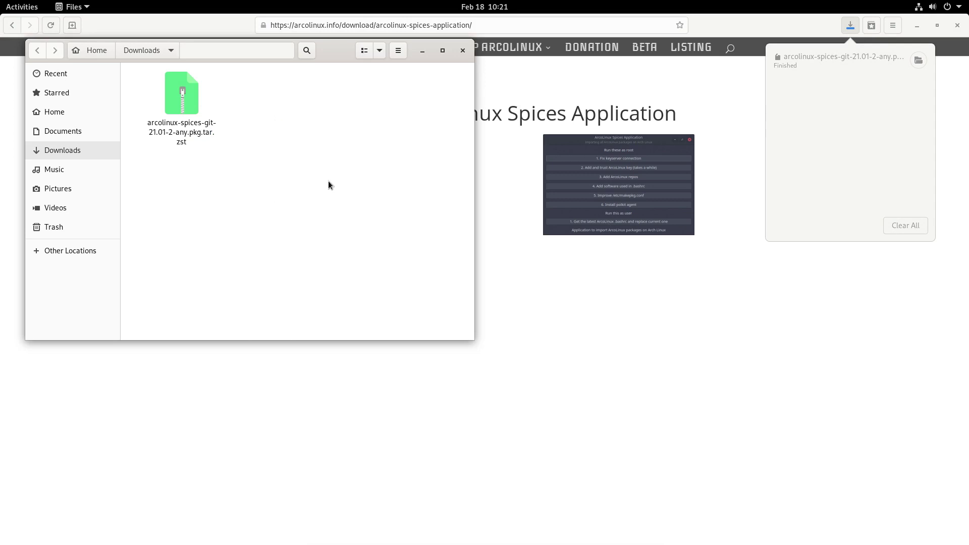
pyautogui.moveTo(229, 74); pyautogui.dragTo(341, 214)
pyautogui.write('sudo pacman -')
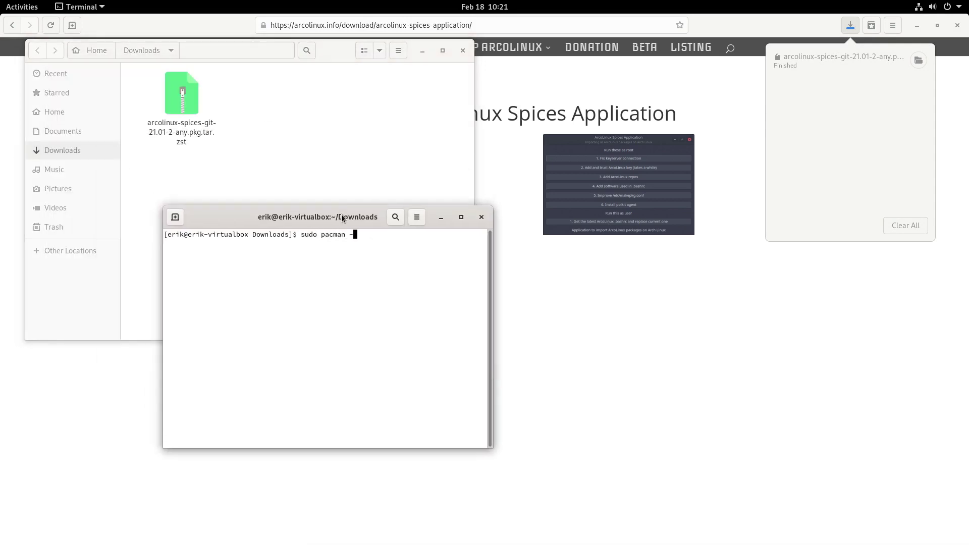
pyautogui.write('U arc')
pyautogui.press('Tab')
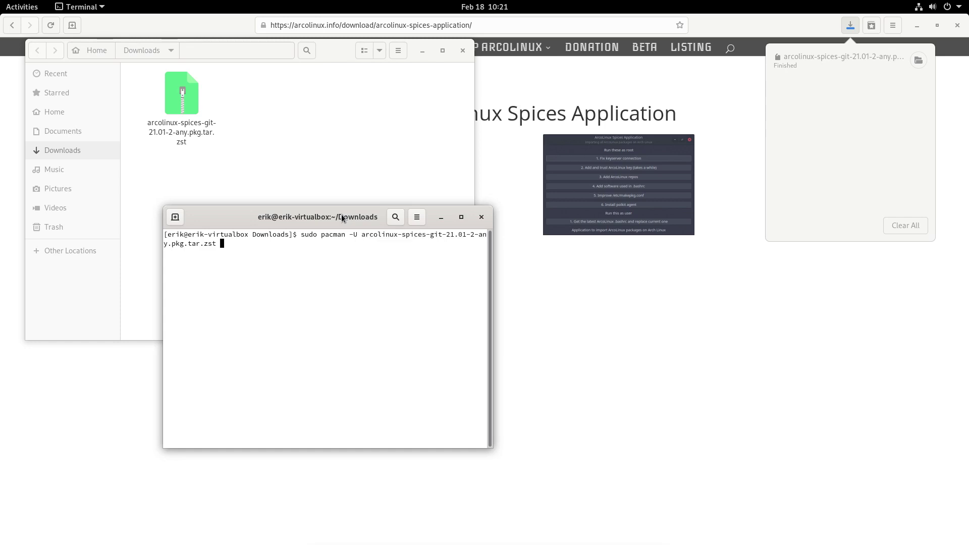
pyautogui.press('Return')
pyautogui.press('Return')
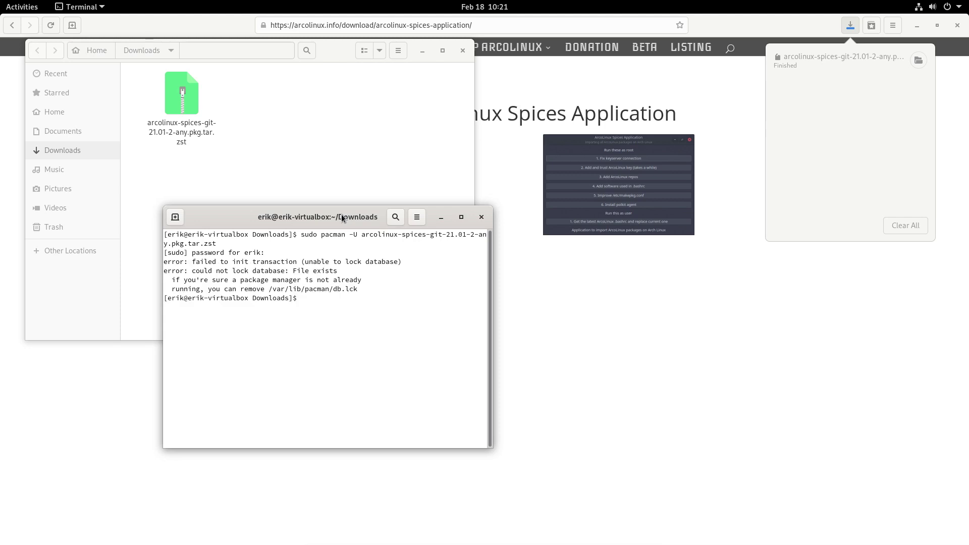
# Minimize the browser, rerun the pacman -U install of the arcolinux-spices-git package, and answer y to proceed
pyautogui.click(761, 144)
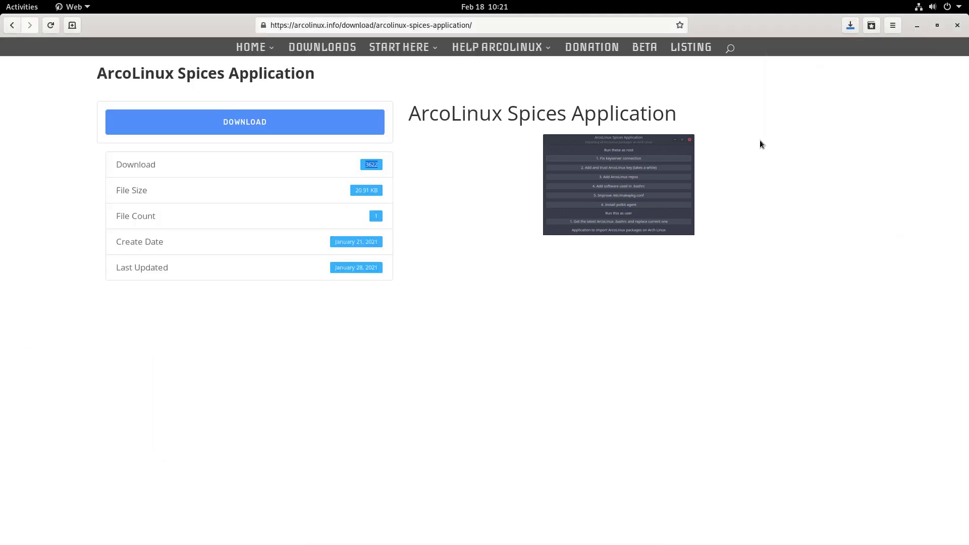
pyautogui.click(917, 26)
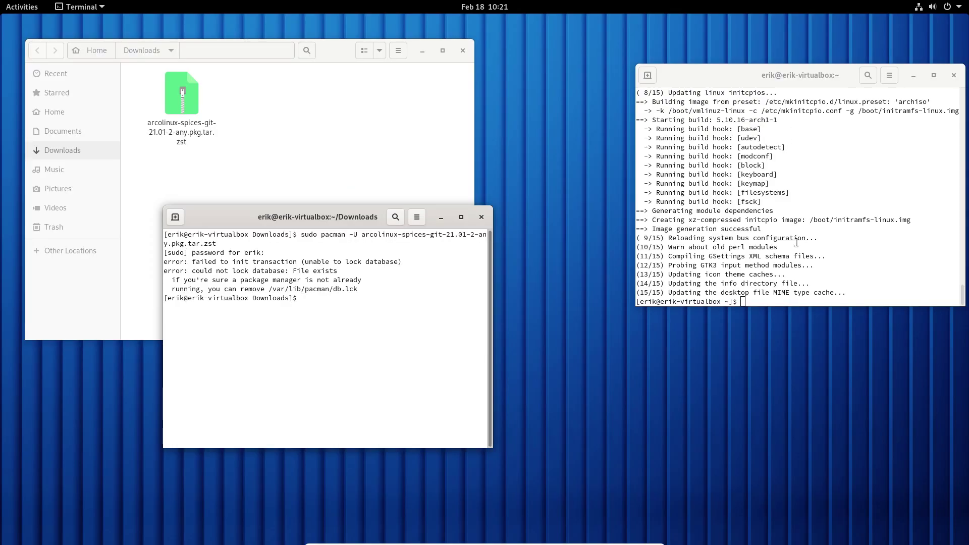
pyautogui.click(788, 267)
pyautogui.click(376, 311)
pyautogui.press('Up')
pyautogui.press('Return')
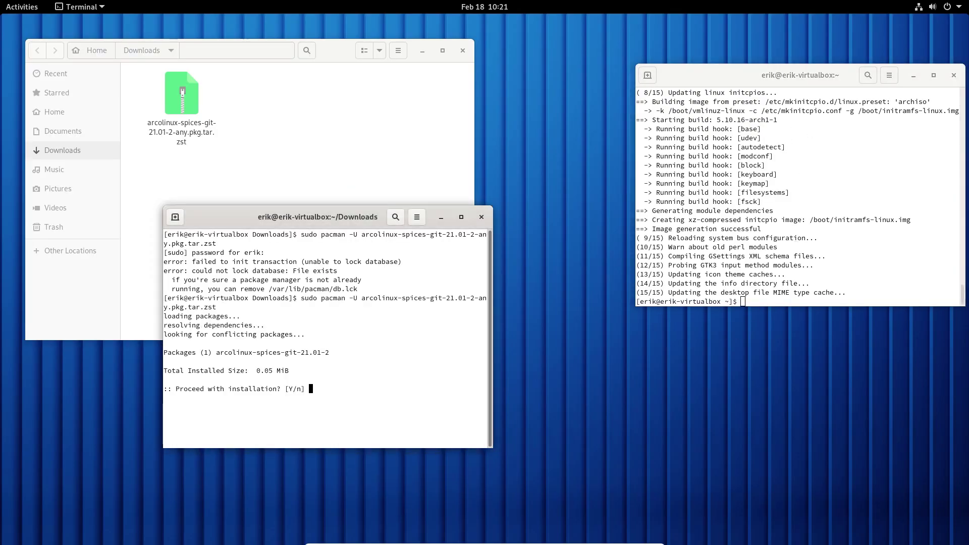
pyautogui.write('y')
pyautogui.press('Return')
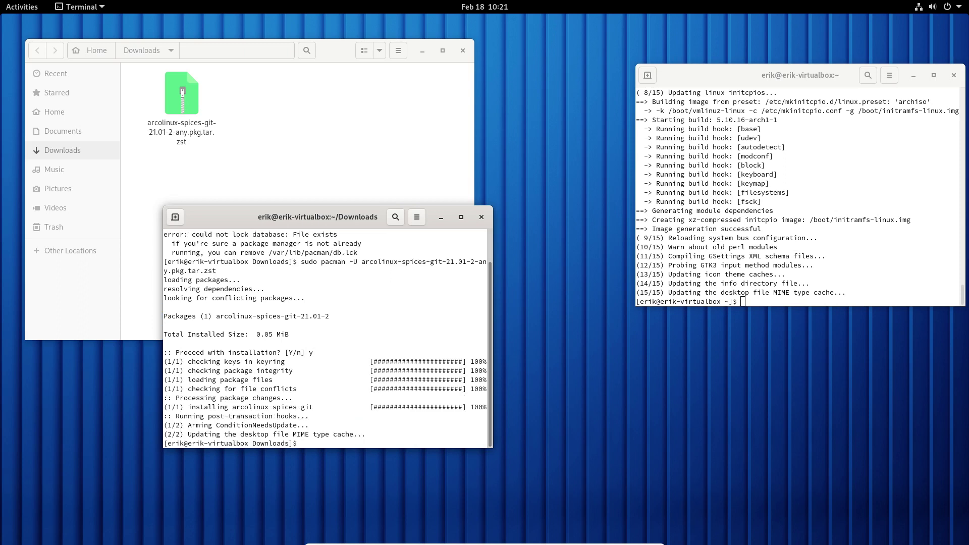
# Search for and launch Arcolinux Spices, and move its window beside the Downloads terminal
pyautogui.click(8, 7)
pyautogui.write('spic')
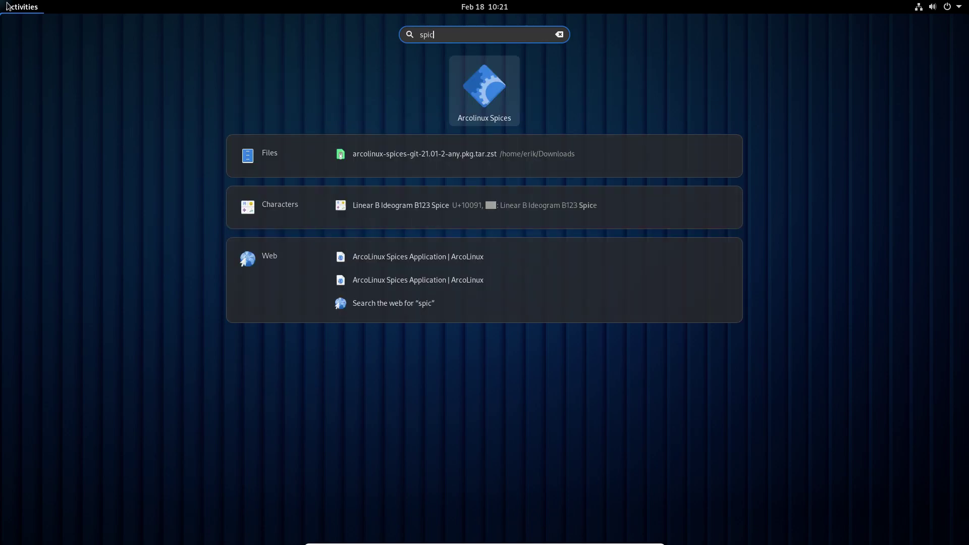
pyautogui.click(472, 95)
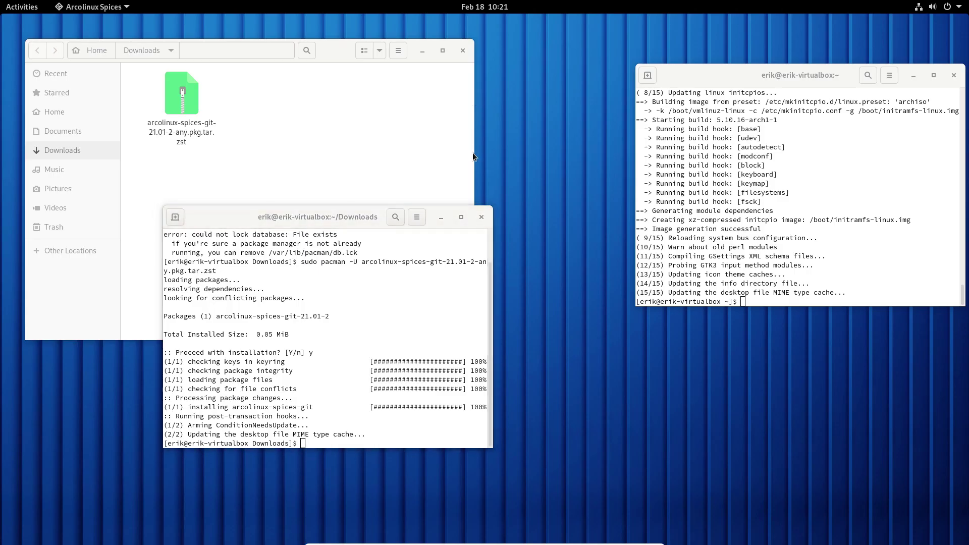
pyautogui.moveTo(832, 315); pyautogui.dragTo(699, 199)
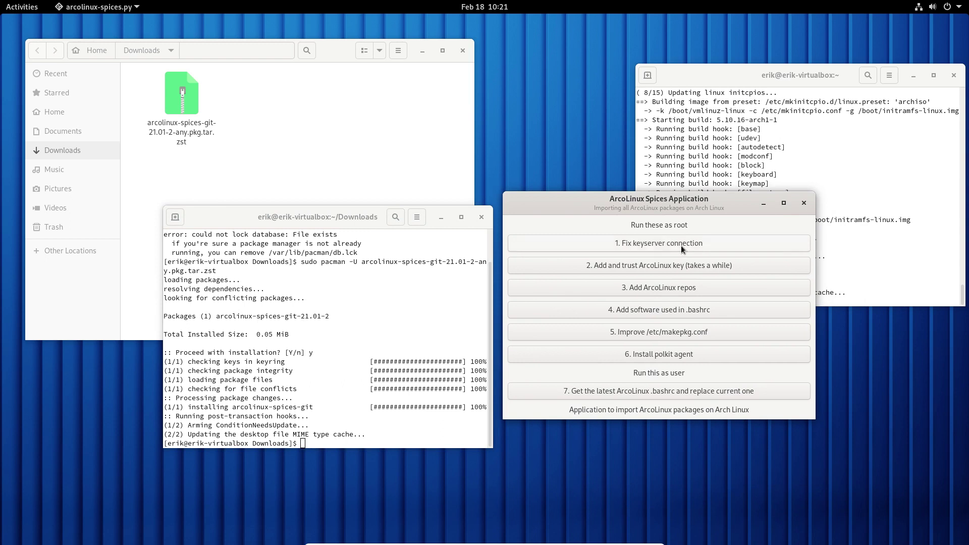
# Run the Fix keyserver connection task, authenticating with the account password
pyautogui.click(643, 243)
pyautogui.write('****')
pyautogui.press('Return')
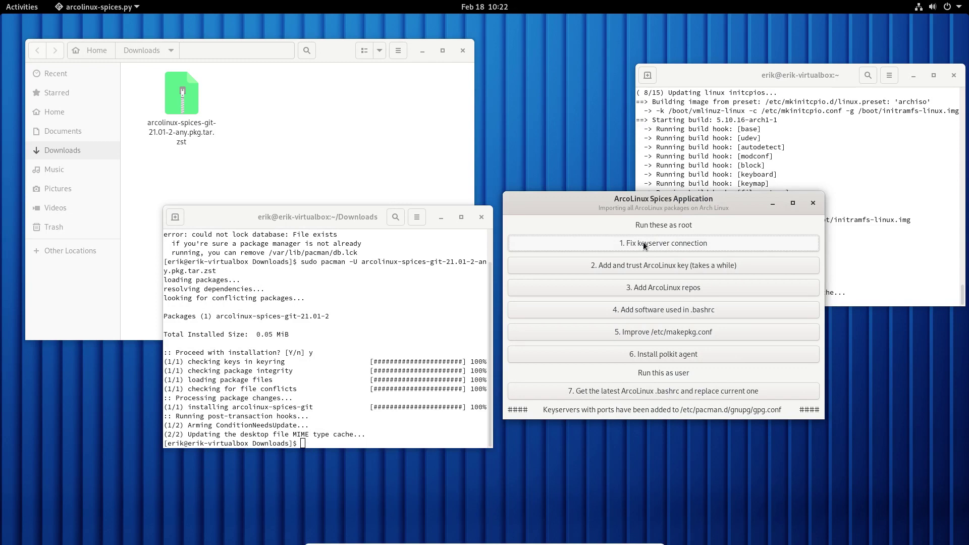
# Move the ArcoLinux Spices window aside and run the Add and trust ArcoLinux key task, authenticating with the account password
pyautogui.moveTo(689, 202); pyautogui.dragTo(750, 210)
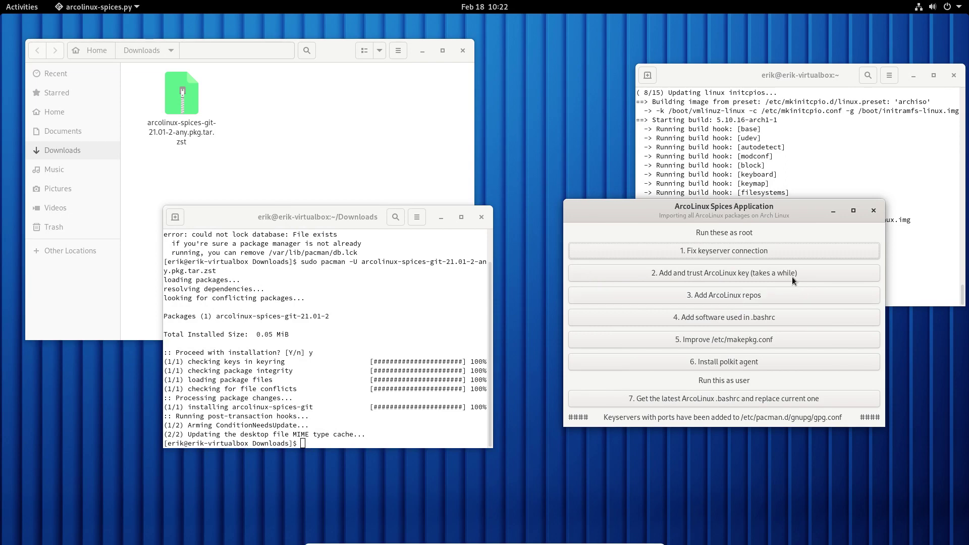
pyautogui.click(719, 274)
pyautogui.write('*****')
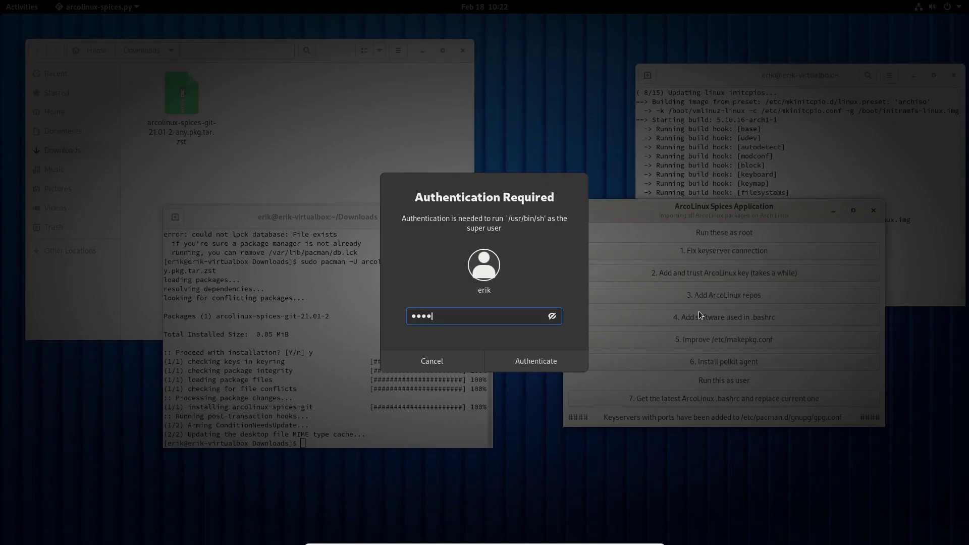
pyautogui.press('Return')
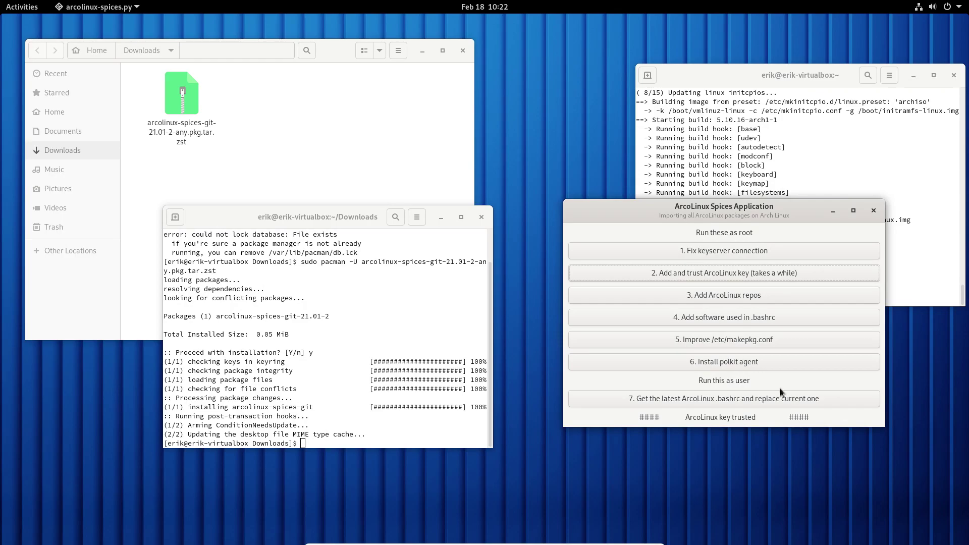
# Run the Add ArcoLinux repos task, authenticating with the account password
pyautogui.click(749, 290)
pyautogui.write('*****')
pyautogui.press('Return')
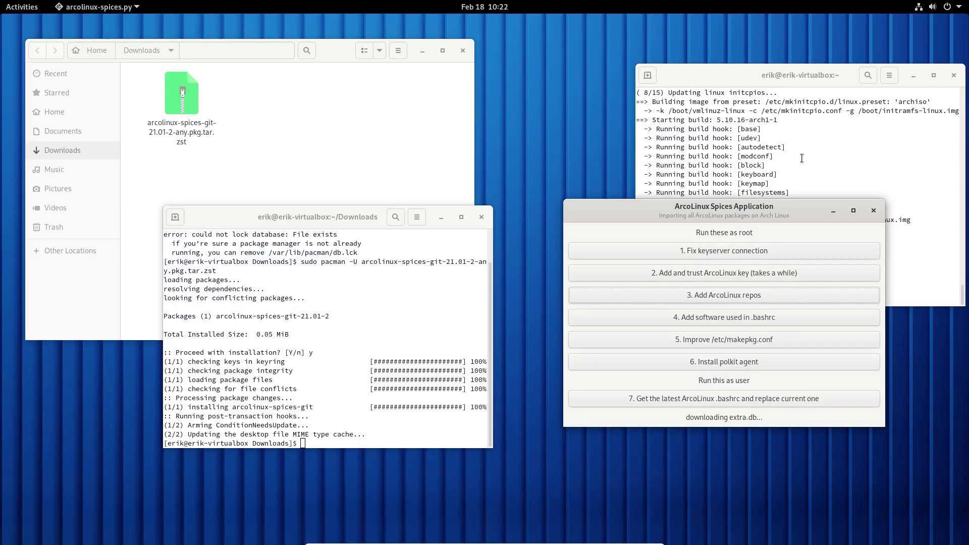
# Run sudo pacman -Syyu in the home directory terminal, and rerun it once the package database is unlocked
pyautogui.click(802, 158)
pyautogui.write('sudo pacman -Syyu')
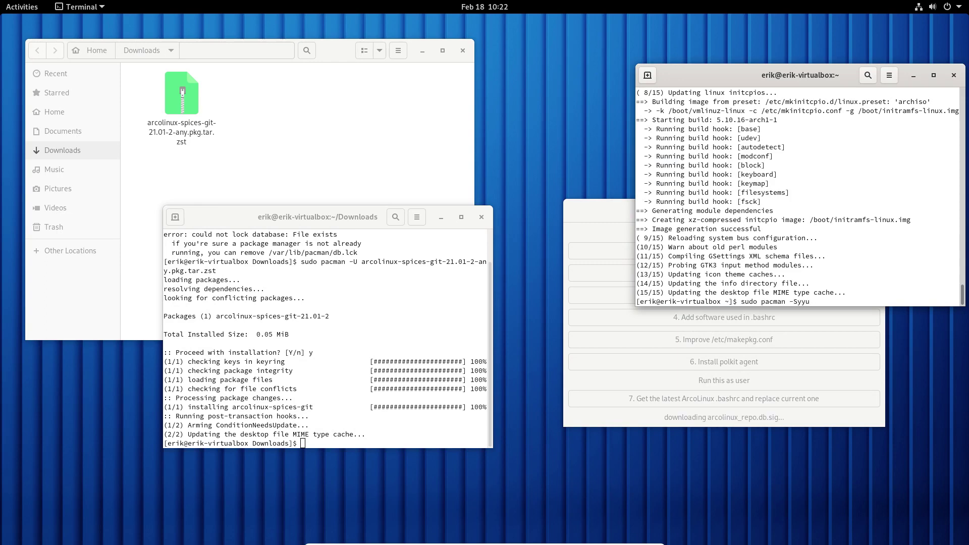
pyautogui.press('Return')
pyautogui.press('Up')
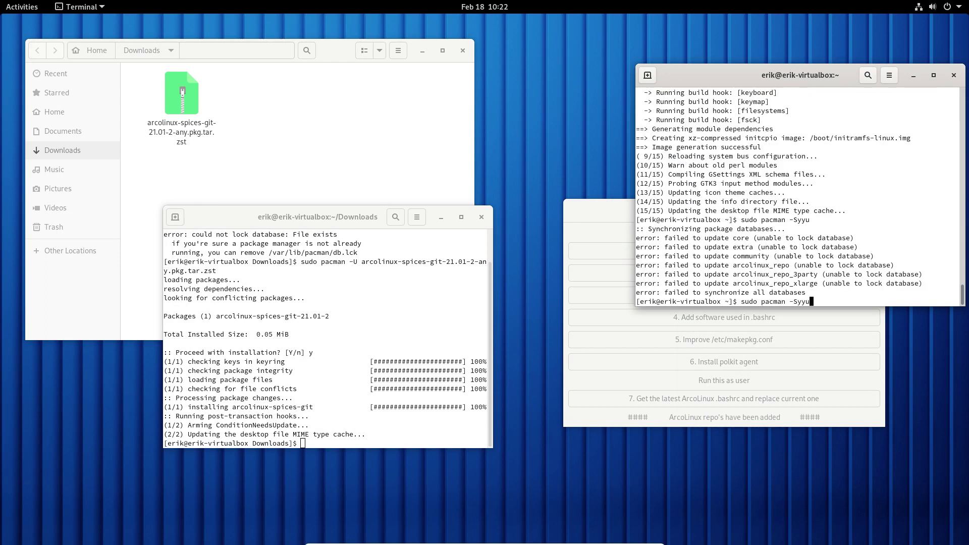
pyautogui.press('Return')
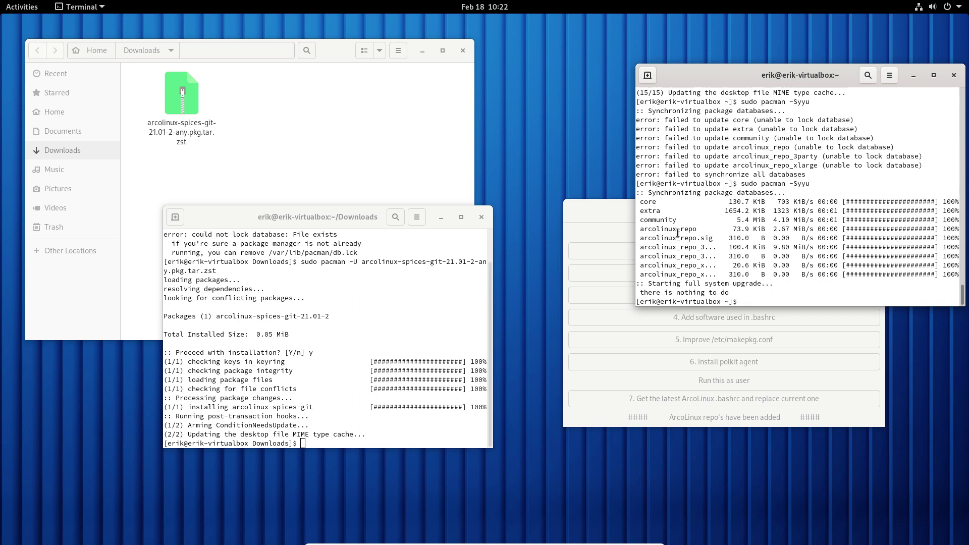
# Install yay-bin with sudo pacman -S, accepting the default answer to proceed
pyautogui.write('sudo pacman -S yay-bin')
pyautogui.press('Return')
pyautogui.press('Return')
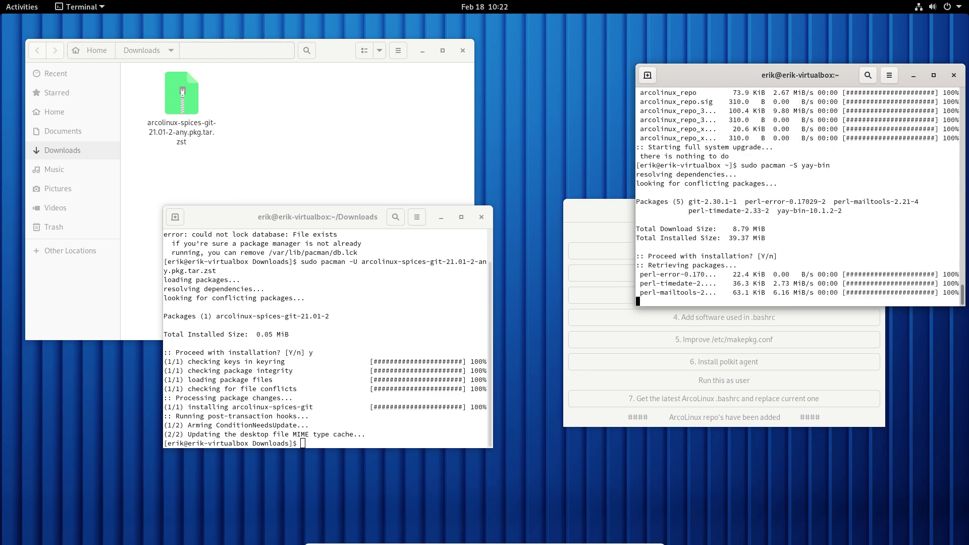
# Change the recalled install command to sudo pacman -S paru-bin, run it, and accept the default answer to proceed
pyautogui.press('Up')
pyautogui.press('BackSpace')
pyautogui.press('BackSpace')
pyautogui.press('BackSpace')
pyautogui.press('BackSpace')
pyautogui.press('BackSpace')
pyautogui.press('BackSpace')
pyautogui.press('BackSpace')
pyautogui.write('paru')
pyautogui.press('Return')
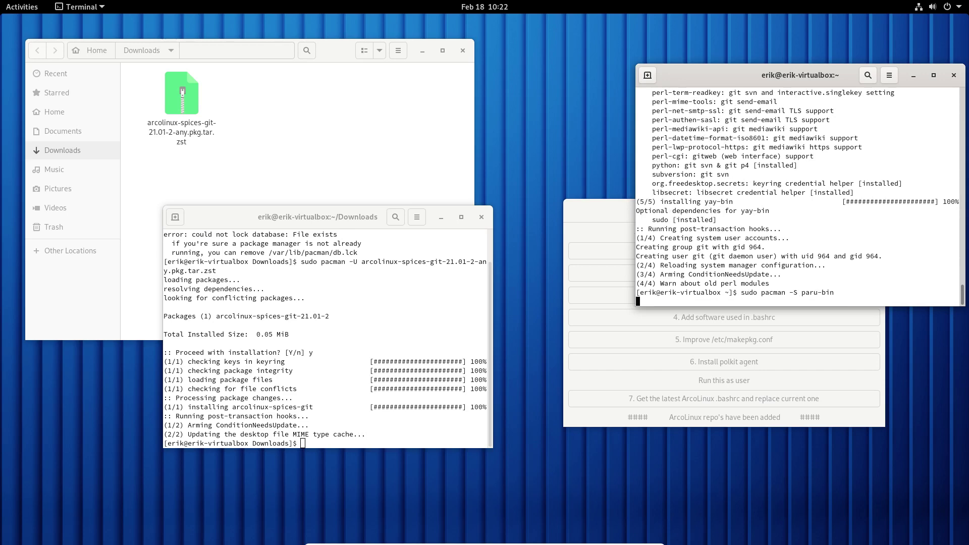
pyautogui.press('Return')
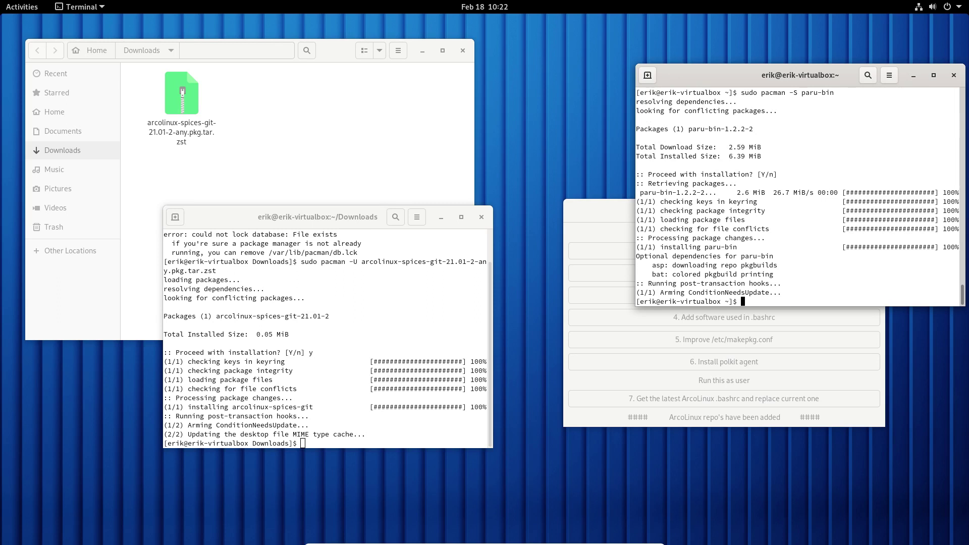
# Move the home directory terminal above the Spices window and install arcolinux-tweak-tool-git with sudo pacman -S, answering y to proceed
pyautogui.click(620, 208)
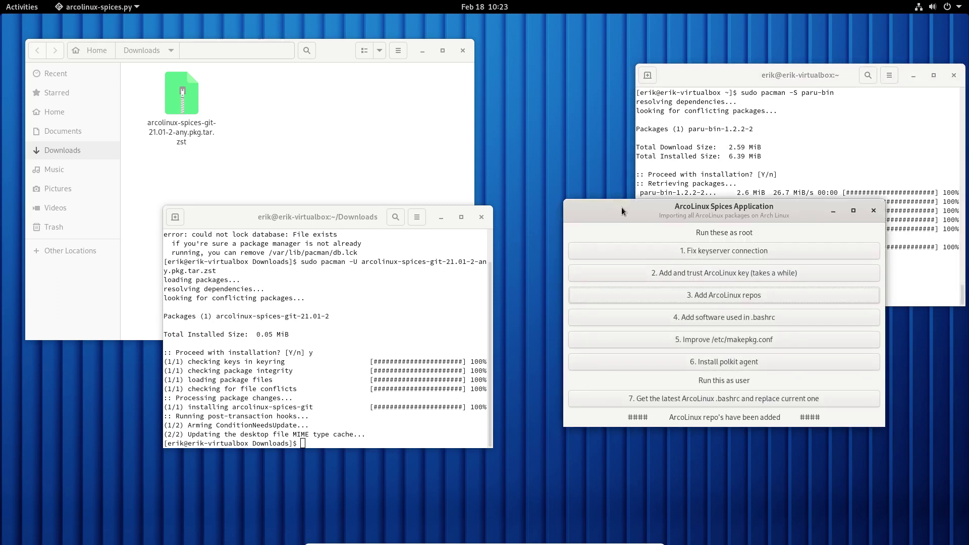
pyautogui.click(724, 169)
pyautogui.moveTo(747, 76); pyautogui.dragTo(682, 60)
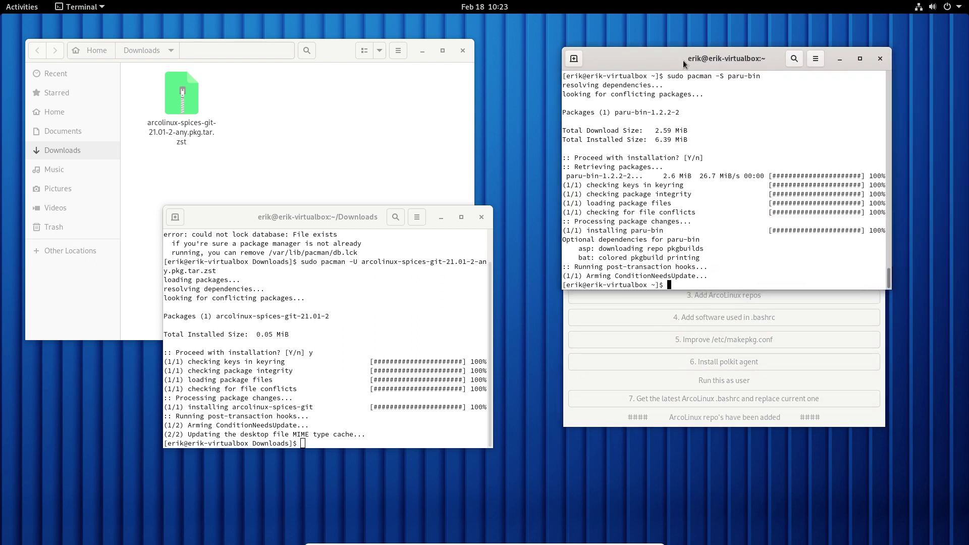
pyautogui.write('sudo pacman -S arcolinux-tweak-tool-git')
pyautogui.press('Return')
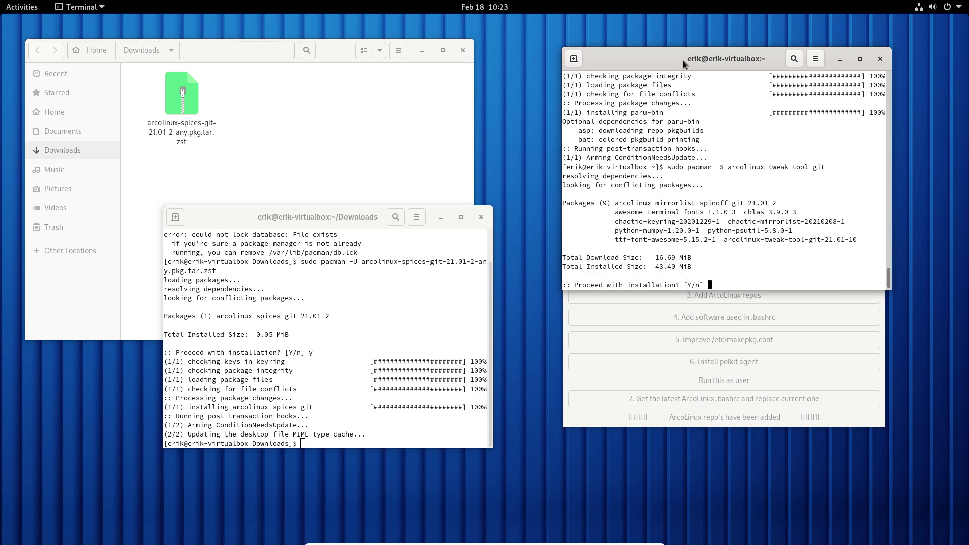
pyautogui.write('y')
pyautogui.press('Return')
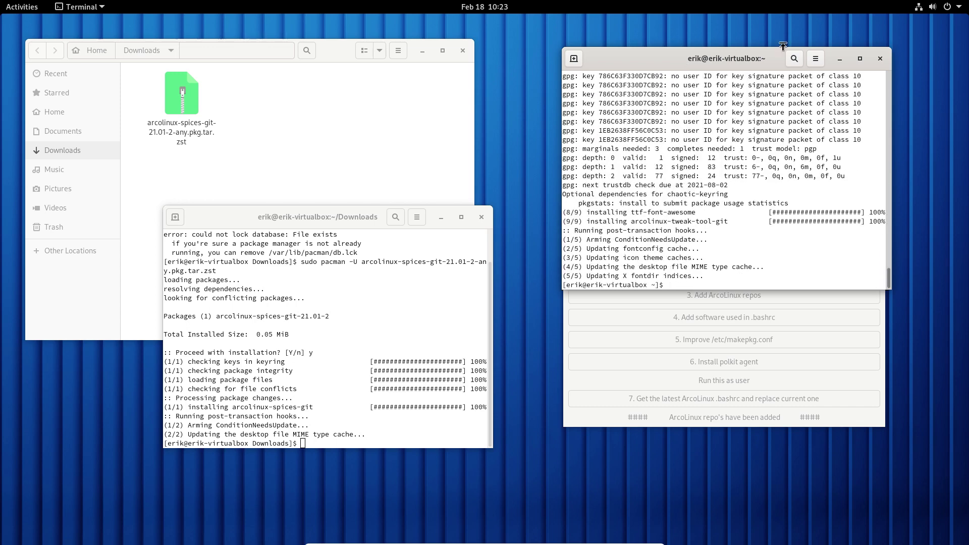
pyautogui.scroll(10, 759, 82)
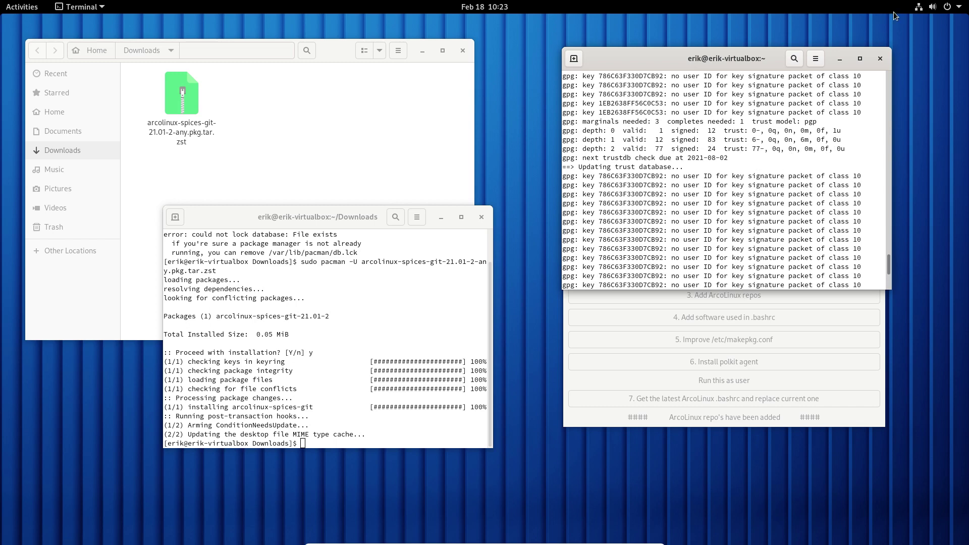
# Close the home directory terminal, then search for "twe" and launch Arcolinux Tweak Tool, authenticating with the account password
pyautogui.click(879, 59)
pyautogui.click(23, 7)
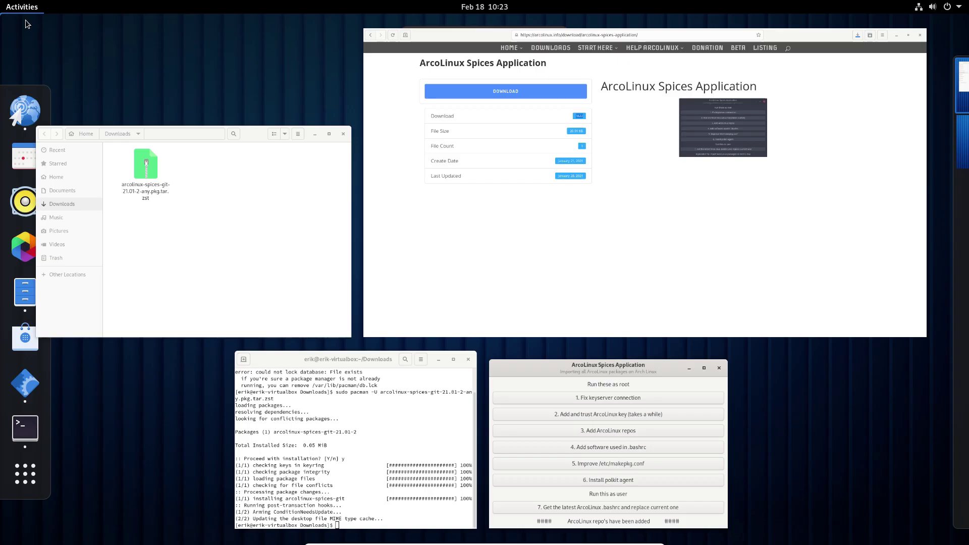
pyautogui.write('twe')
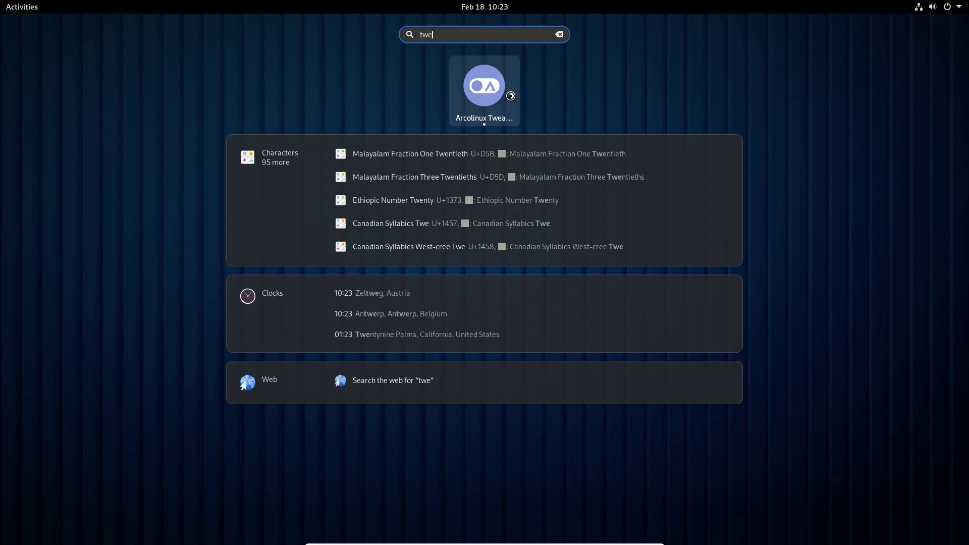
pyautogui.click(511, 123)
pyautogui.write('•••••')
pyautogui.press('Return')
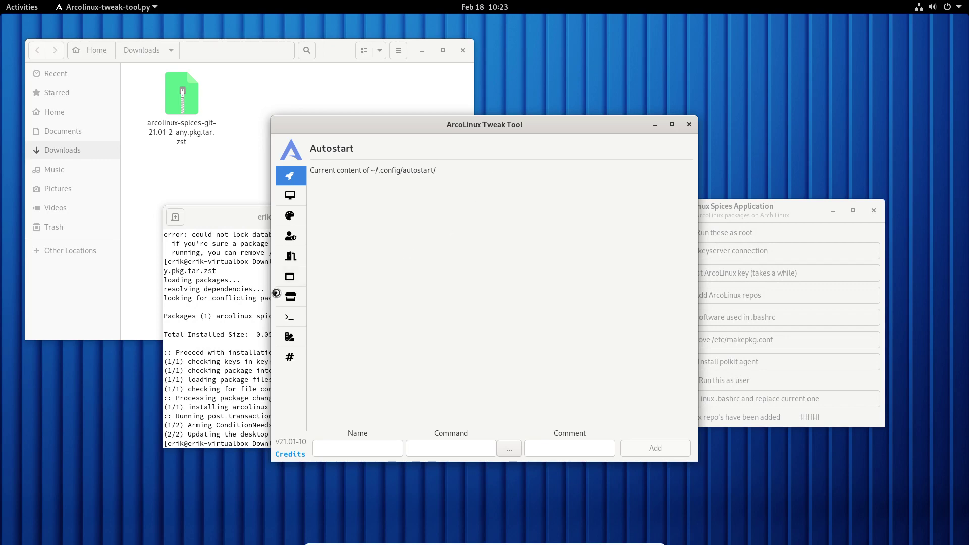
# Enable the Chaotics repo in the Pacman Config Editor and close the ArcoLinux Tweak Tool
pyautogui.click(290, 296)
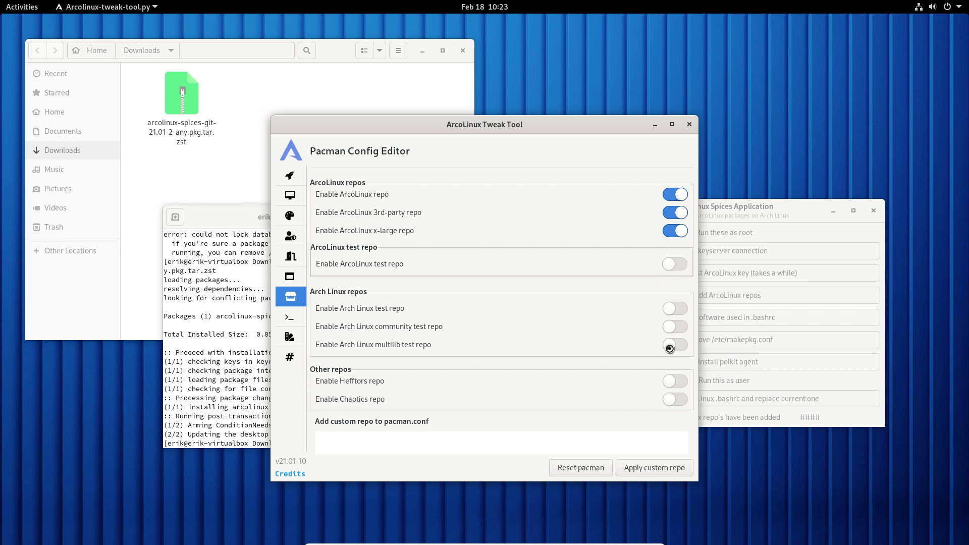
pyautogui.click(674, 400)
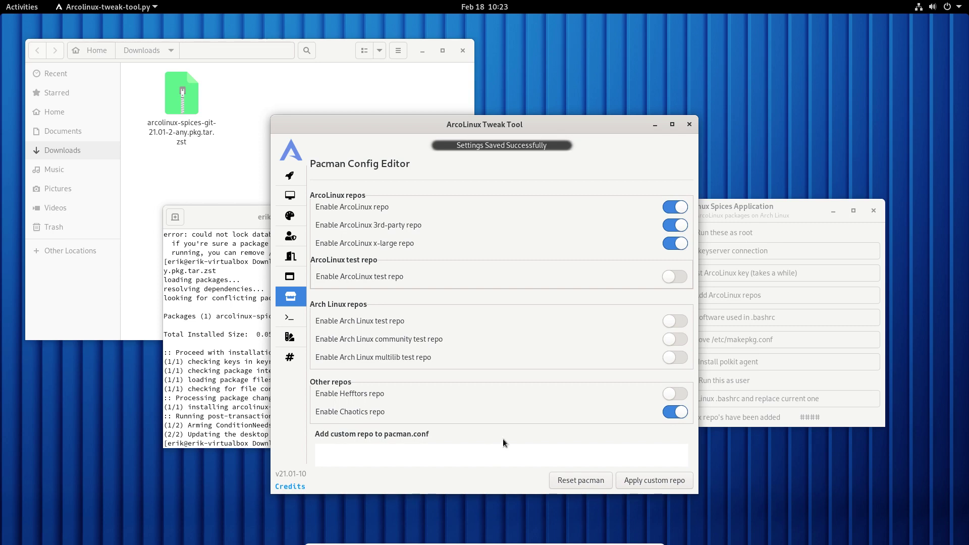
pyautogui.click(688, 124)
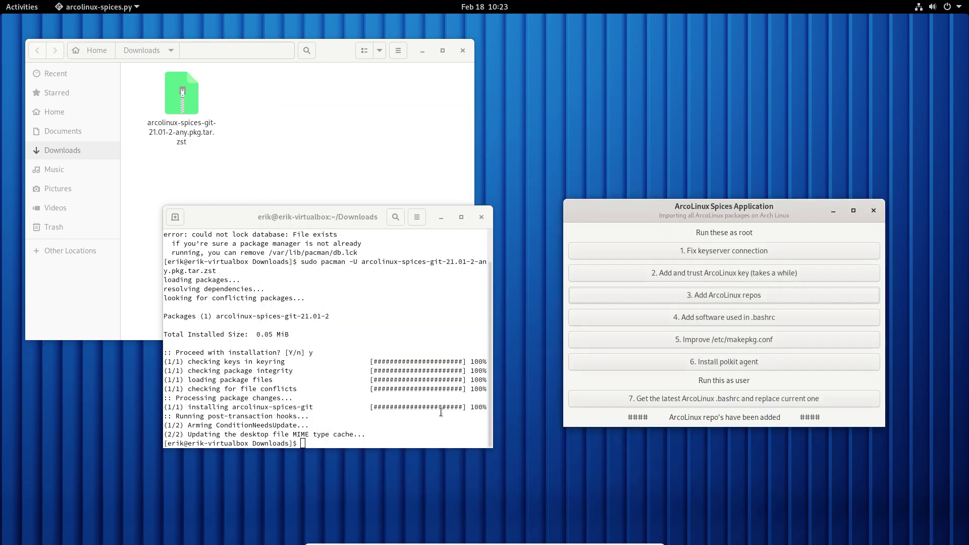
# Run sudo pacman -Syyu in the Downloads terminal and highlight the chaotic-aur entry in its output
pyautogui.click(398, 424)
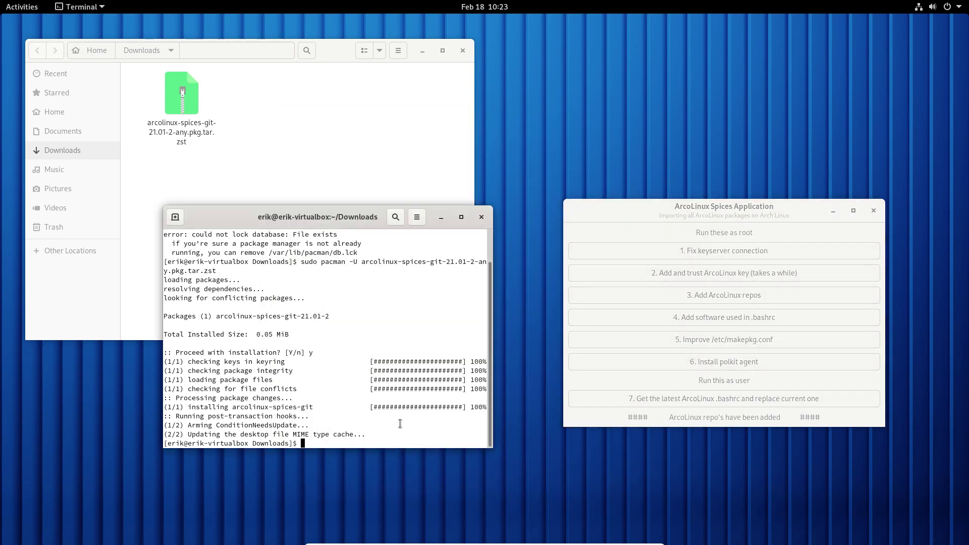
pyautogui.press('Up')
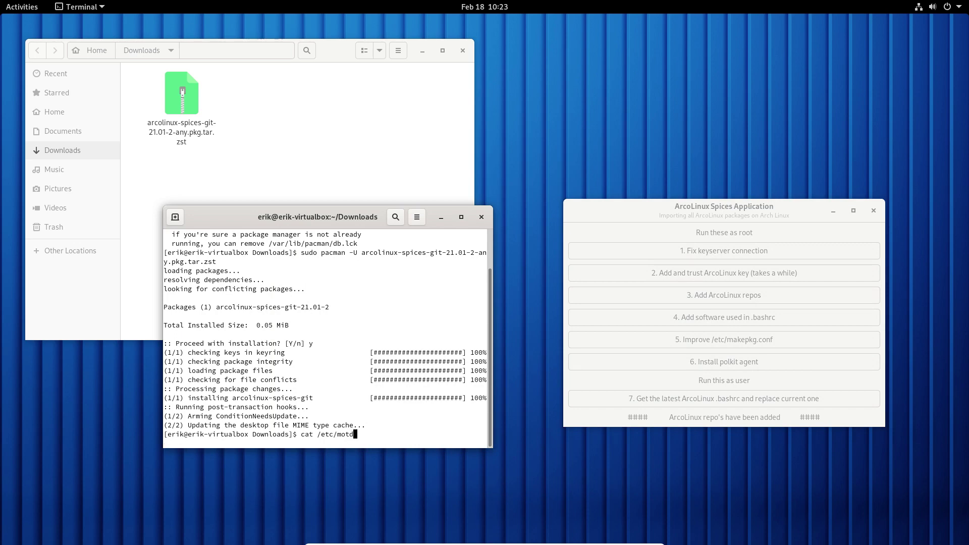
pyautogui.press('Down')
pyautogui.write('sudof')
pyautogui.press('BackSpace')
pyautogui.write('pacman -Syyu')
pyautogui.press('Return')
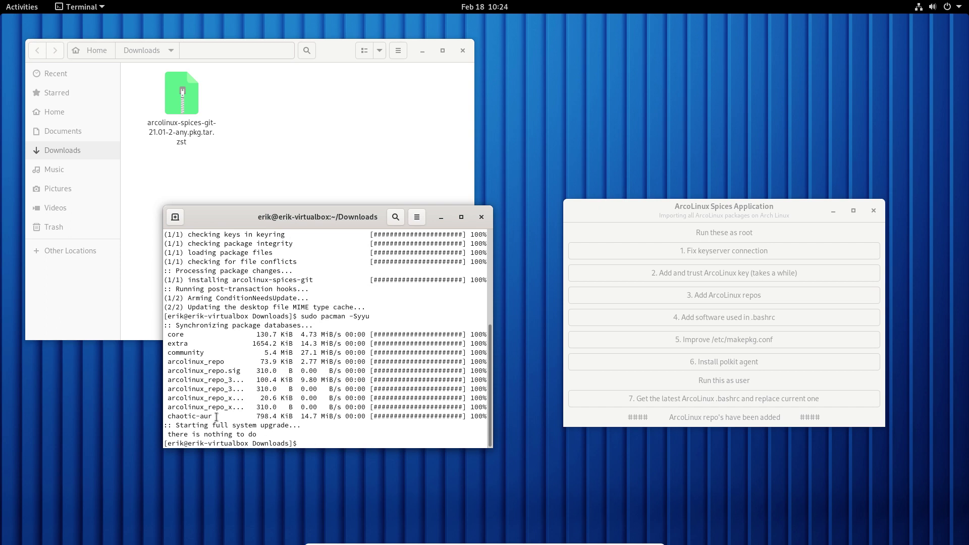
pyautogui.moveTo(217, 416); pyautogui.dragTo(162, 416)
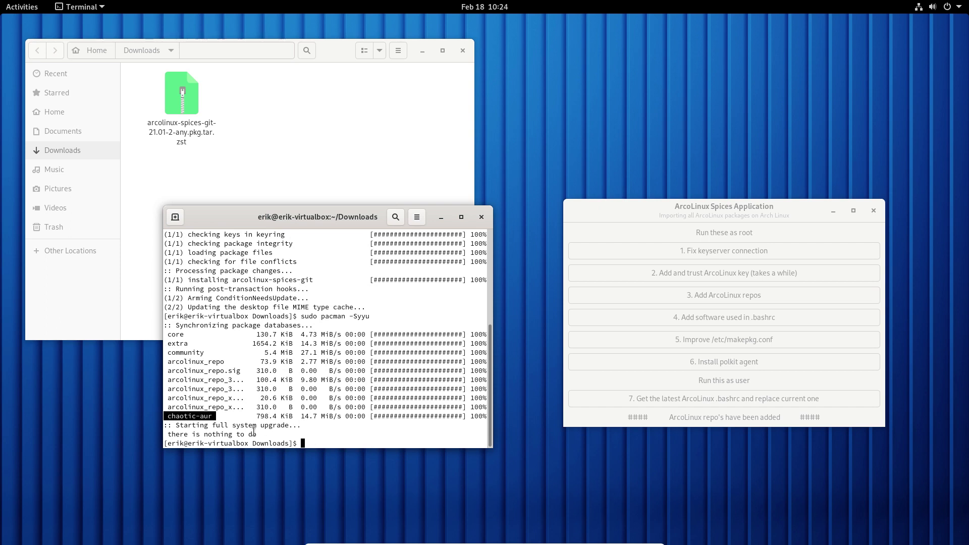
# Maximize the Downloads terminal and list all package completions for sudo pacman -S linux-
pyautogui.write('sudo pacman -S linux')
pyautogui.hotkey('ctrl', 'c')
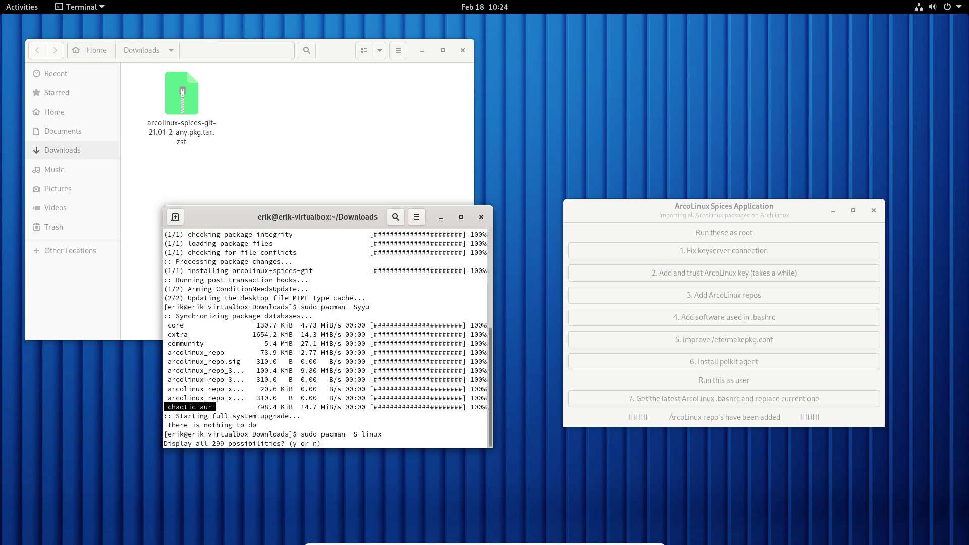
pyautogui.click(460, 217)
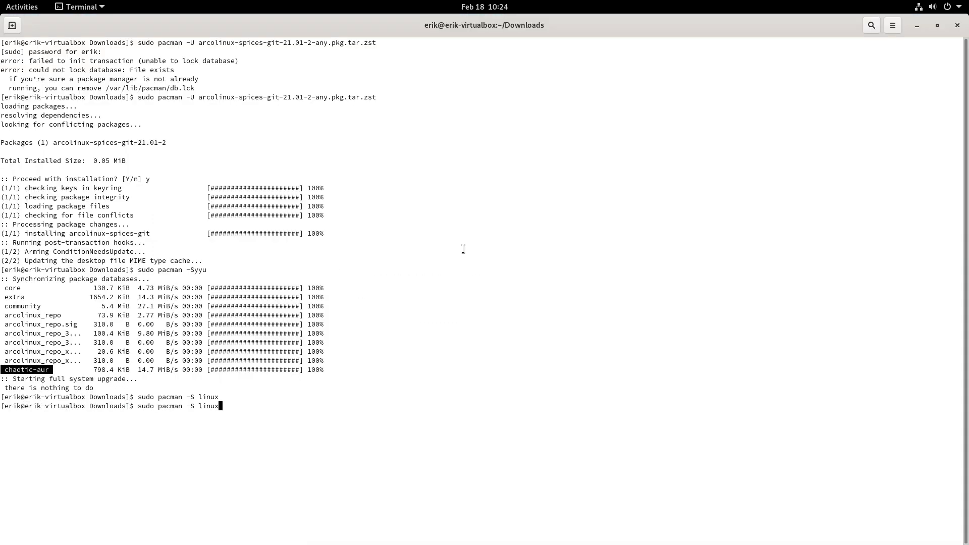
pyautogui.hotkey('ctrl', 'c')
pyautogui.press('Up')
pyautogui.write('-')
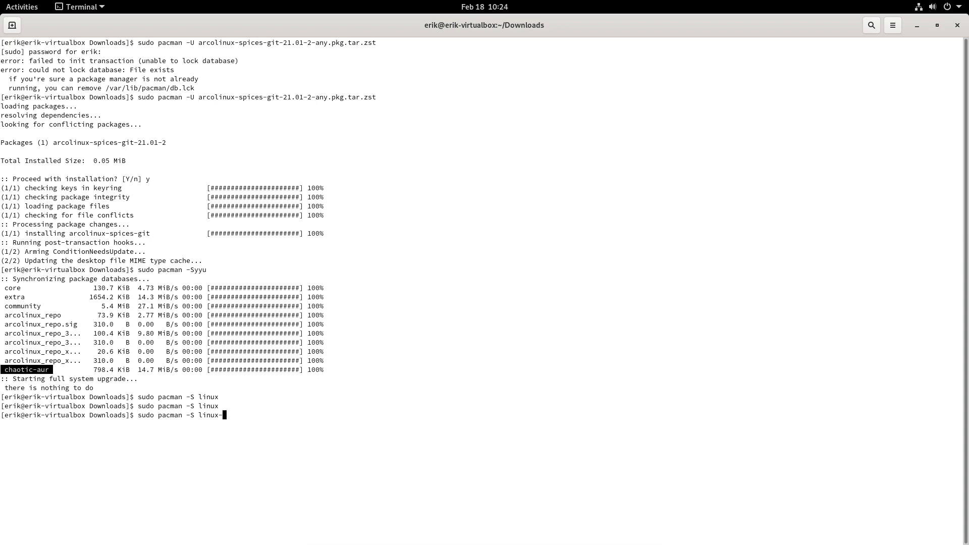
pyautogui.press('Tab')
pyautogui.press('Tab')
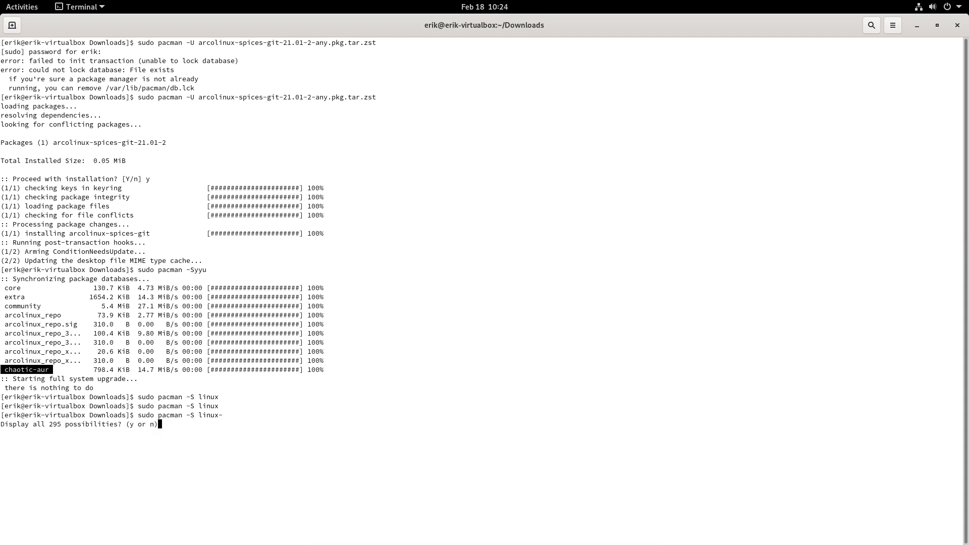
pyautogui.press('y')
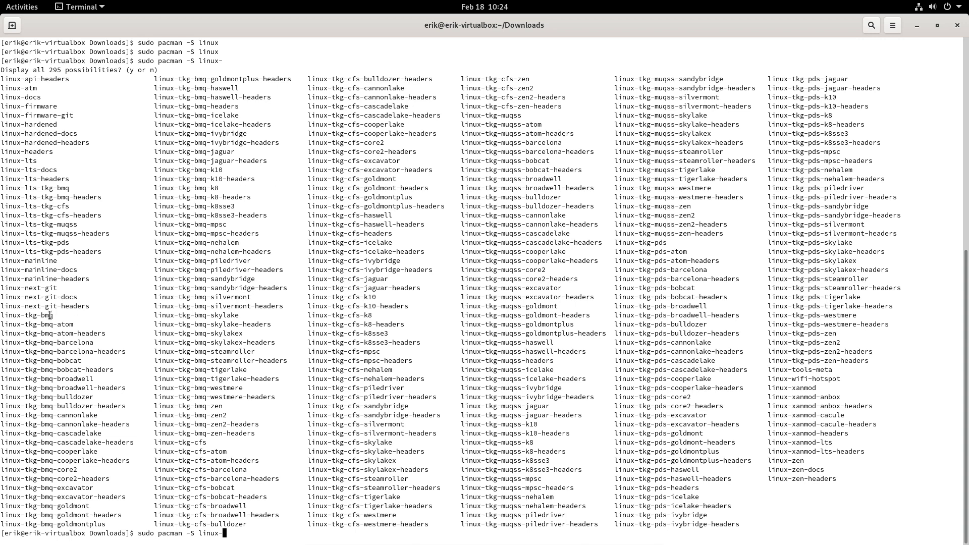
# Try to install linux-tkg-bmq with sudo pacman -S, accepting the default answer to proceed, and interrupt the download
pyautogui.moveTo(58, 315); pyautogui.dragTo(2, 314)
pyautogui.write('tj')
pyautogui.press('BackSpace')
pyautogui.write('kg')
pyautogui.write('-blm')
pyautogui.press('BackSpace')
pyautogui.press('BackSpace')
pyautogui.write('mq')
pyautogui.press('Return')
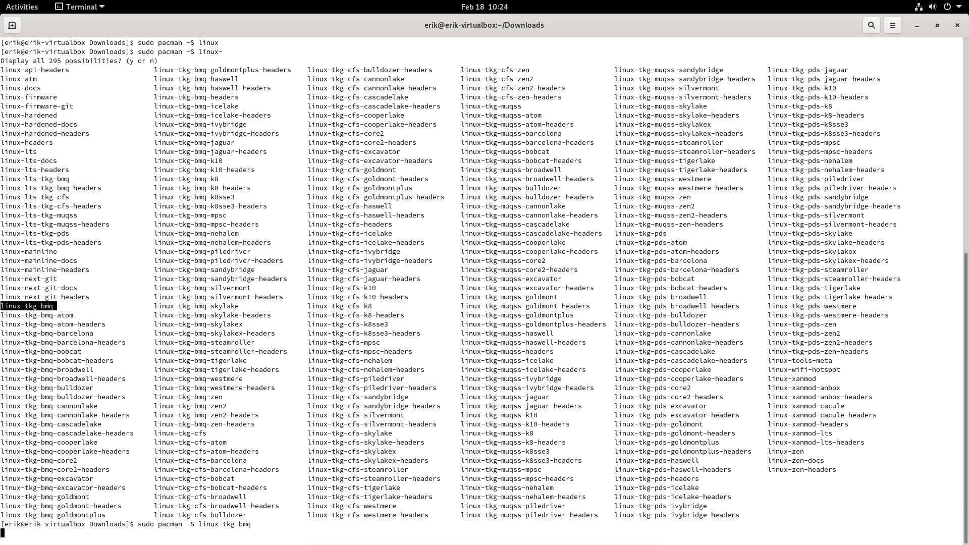
pyautogui.press('Return')
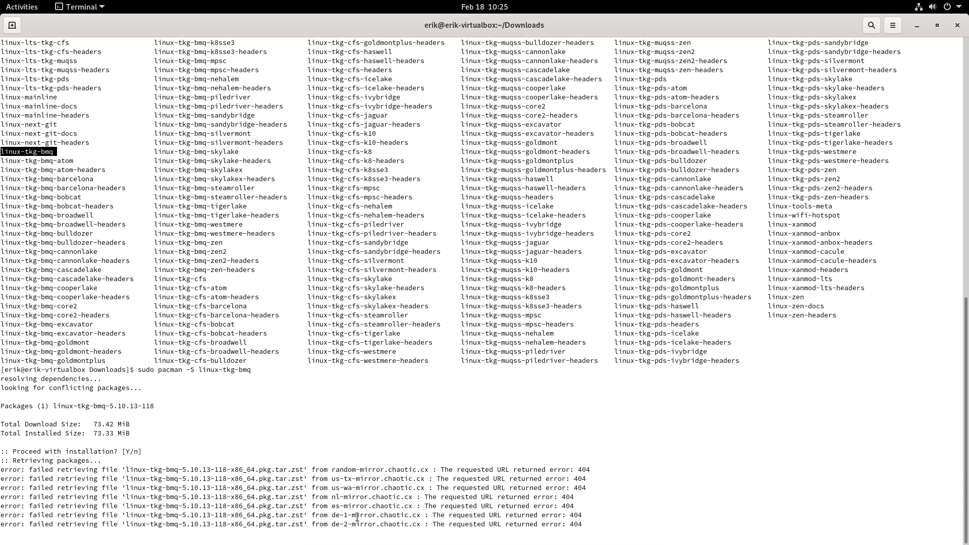
pyautogui.hotkey('ctrl', 'c')
pyautogui.hotkey('ctrl', 'c')
pyautogui.press('Return')
pyautogui.press('Return')
# Reinstall chaotic-mirrorlist with sudo pacman -S, accepting the default answer to proceed
pyautogui.write('su')
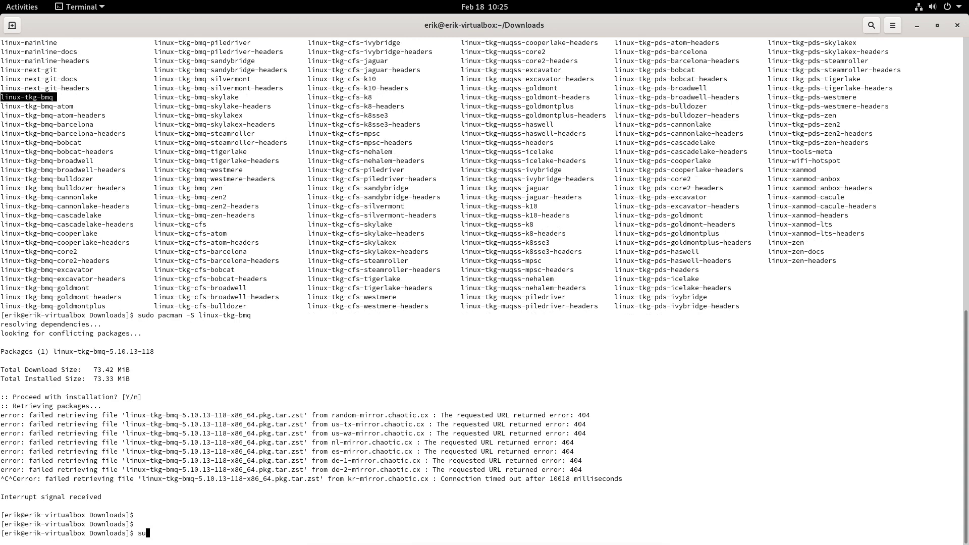
pyautogui.write('do pacman -S chaotic-mirrorlist')
pyautogui.press('Return')
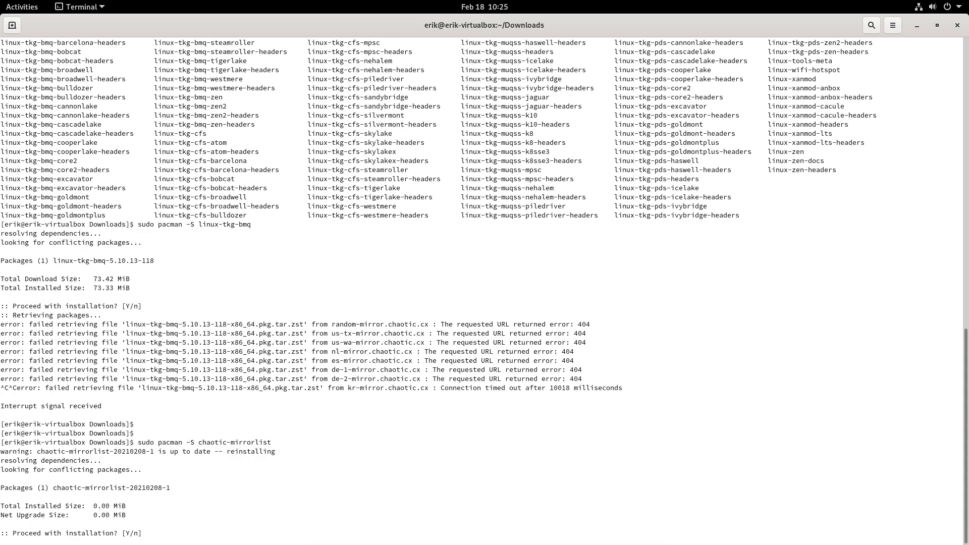
pyautogui.press('Return')
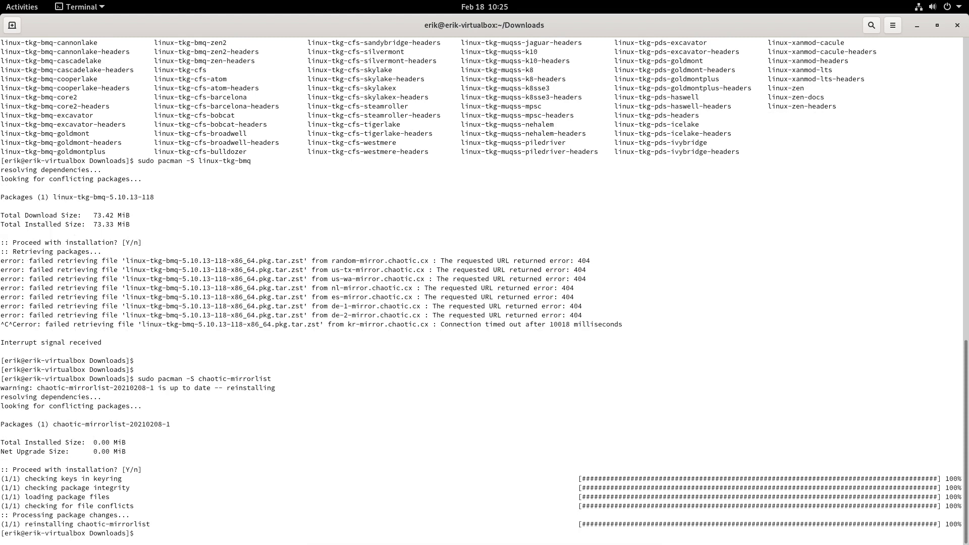
# Search for chaotic-mirrorlist with yay and build and reinstall the AUR version, choosing package 3
pyautogui.write('yay chaotic-mirrorlist')
pyautogui.press('Return')
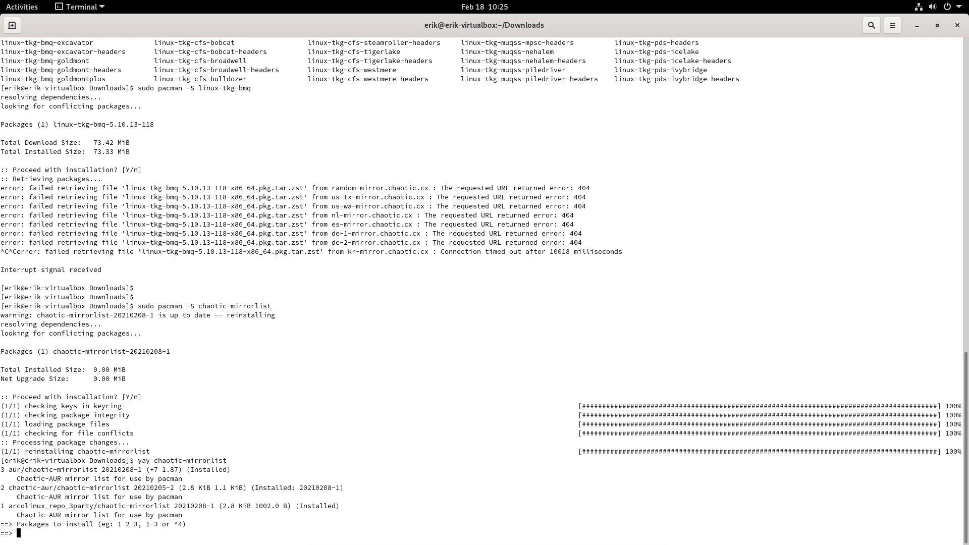
pyautogui.write('3')
pyautogui.press('Return')
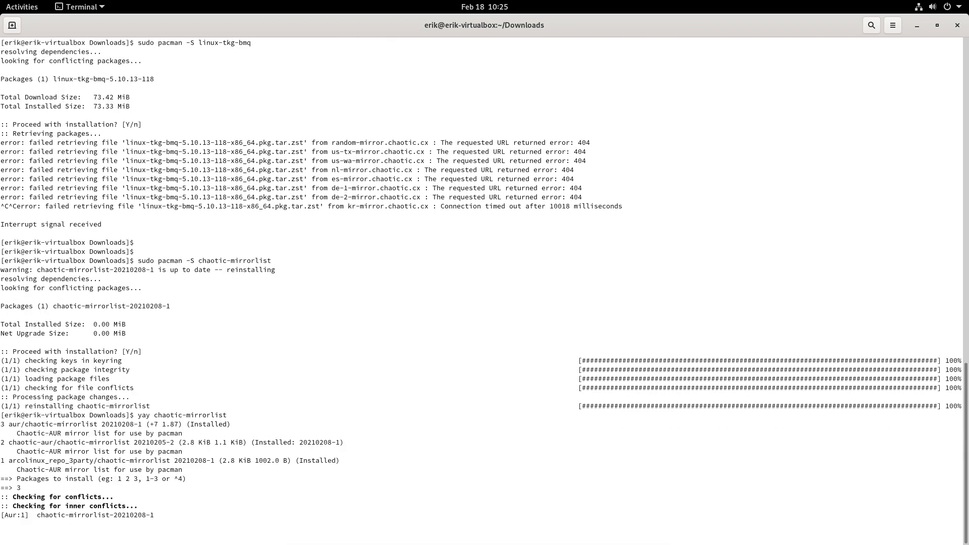
pyautogui.press('Return')
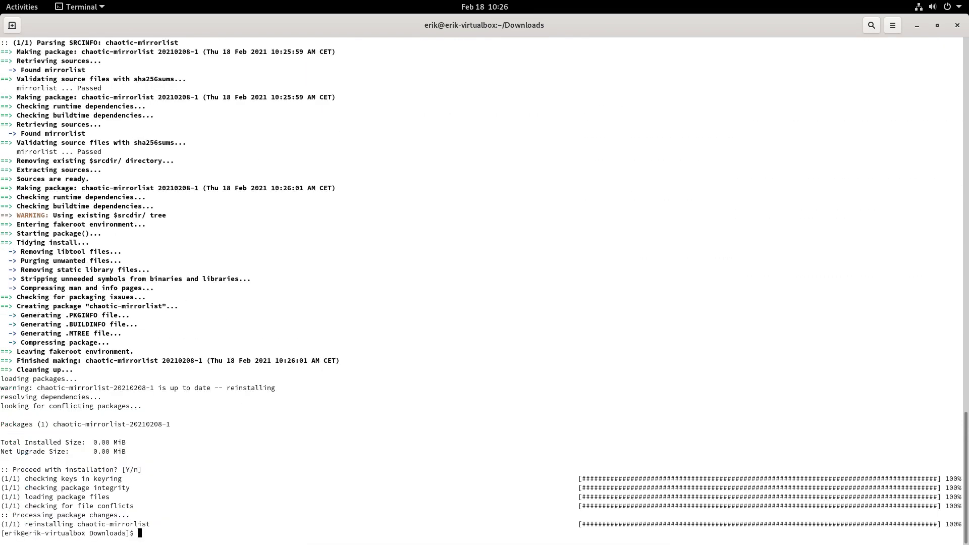
# Refresh the package databases with sudo pacman -Syyu and install linux-tkg-bmq with sudo pacman -S, accepting the default answer to proceed
pyautogui.write('sudo pacman -Syyu')
pyautogui.press('Return')
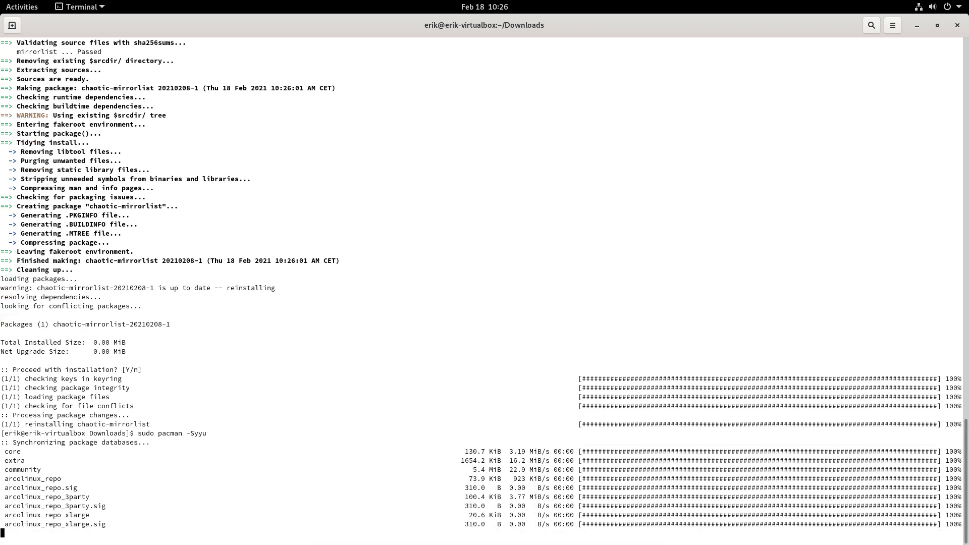
pyautogui.press('Up')
pyautogui.press('Up')
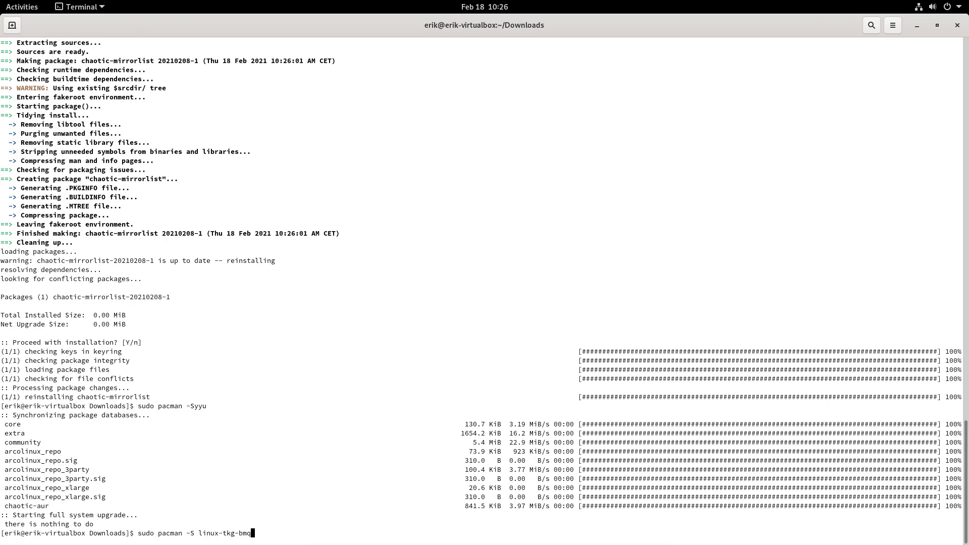
pyautogui.press('Return')
pyautogui.press('Return')
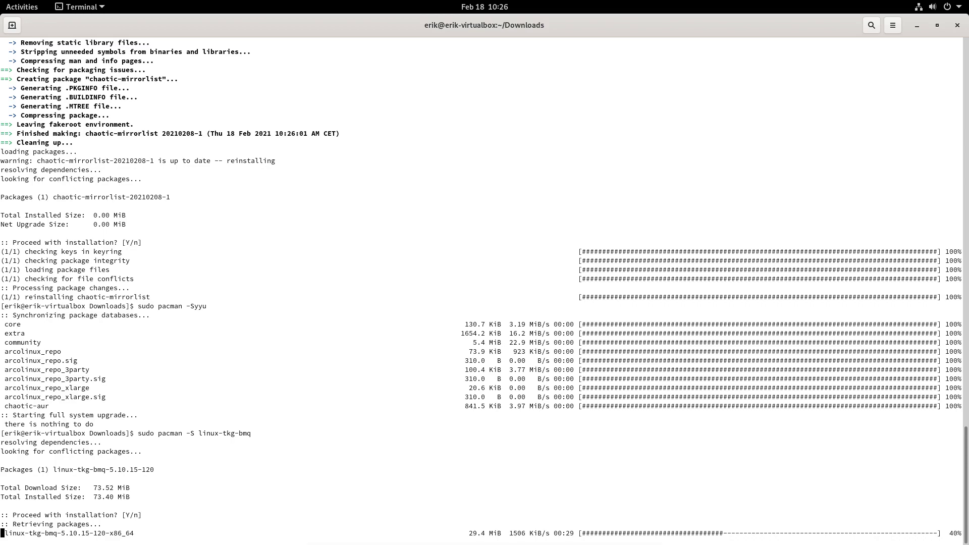
# Review the available linux- kernel packages, highlight linux-xanmod in the listing, and check the linux-tkg-bmq installation output
pyautogui.scroll(20, 367, 426)
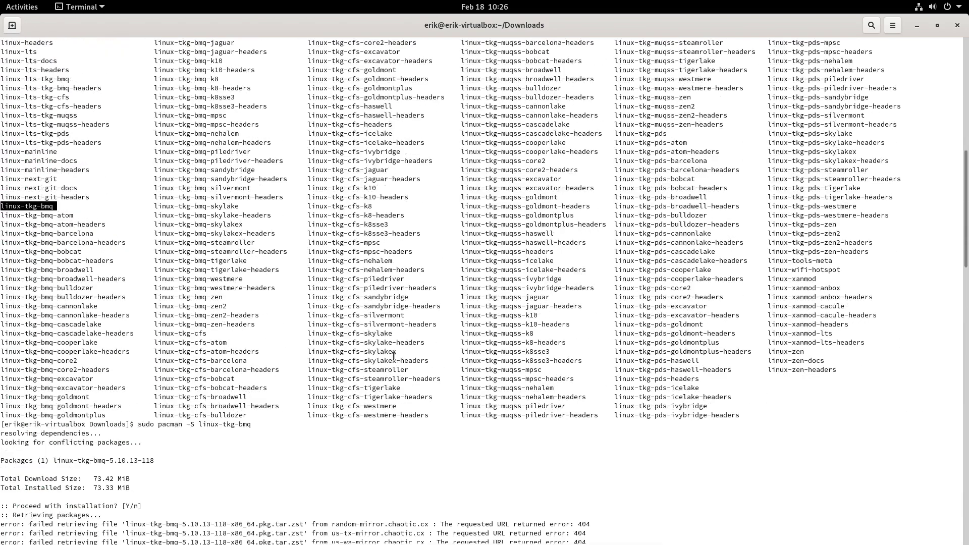
pyautogui.doubleClick(802, 279)
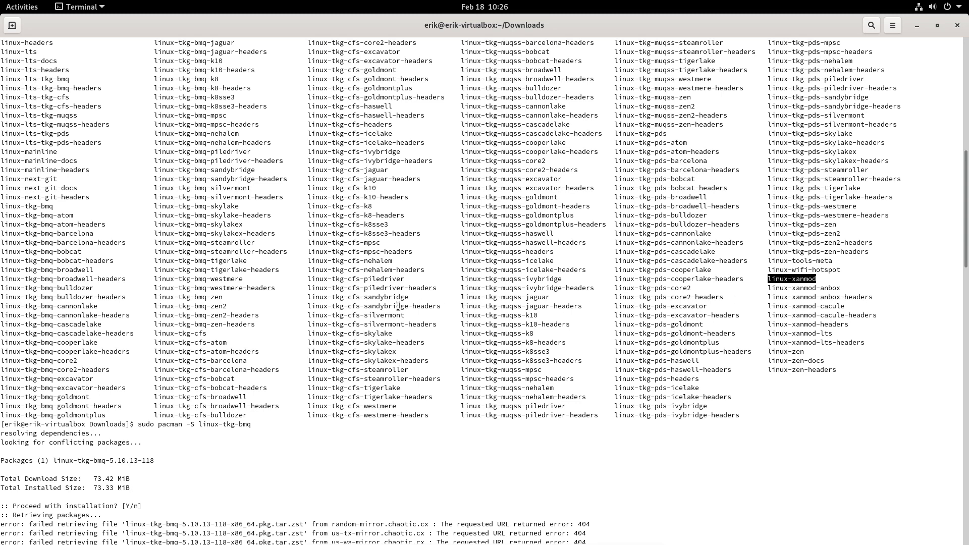
pyautogui.scroll(6, 398, 305)
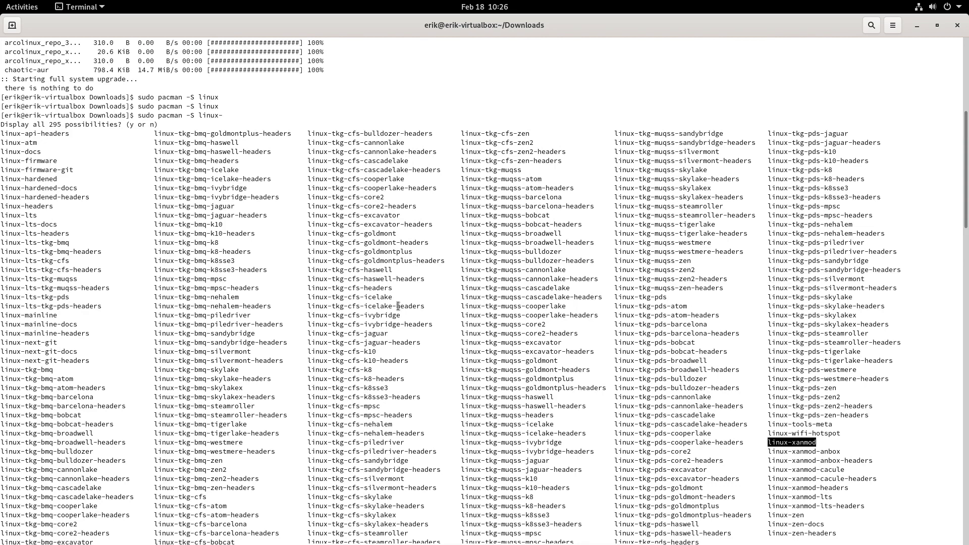
pyautogui.scroll(-6, 398, 305)
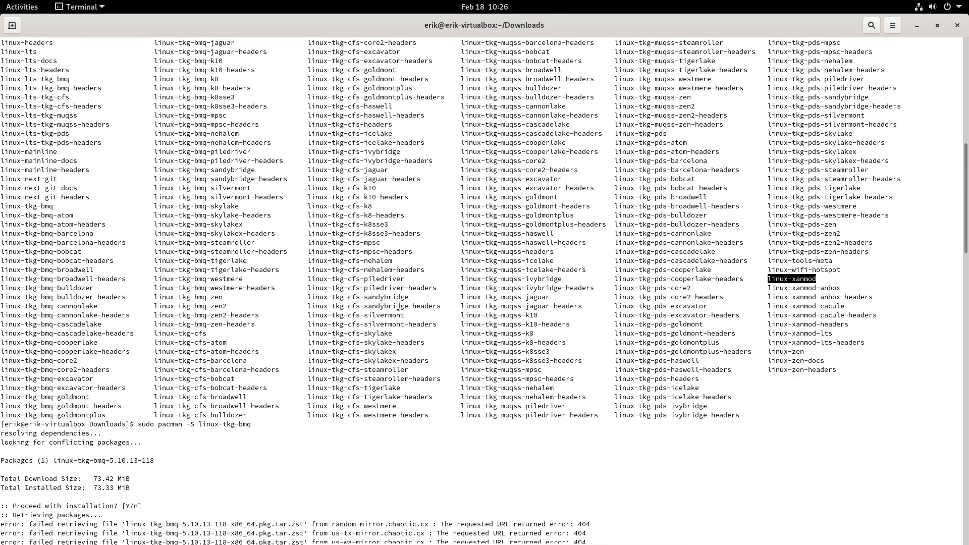
pyautogui.scroll(-20, 430, 502)
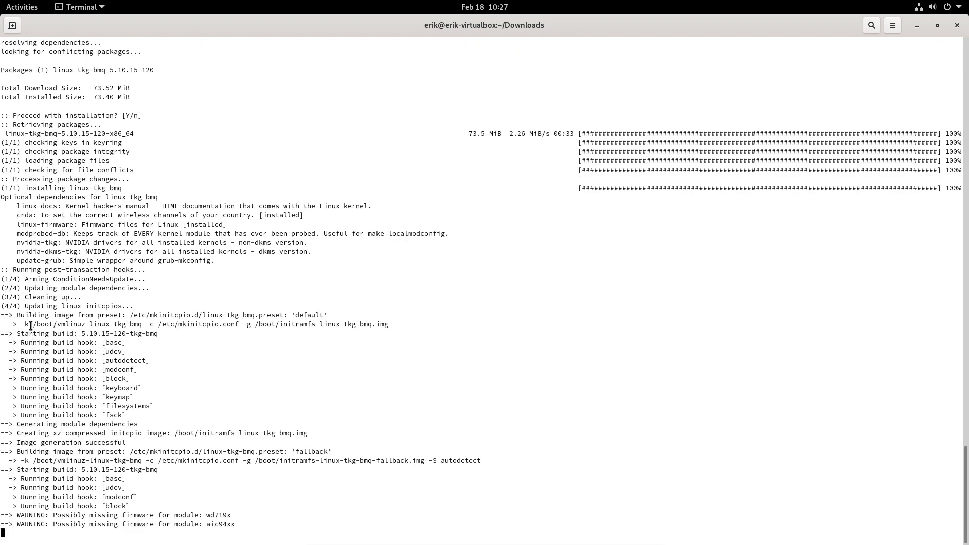
pyautogui.moveTo(28, 326); pyautogui.dragTo(66, 317)
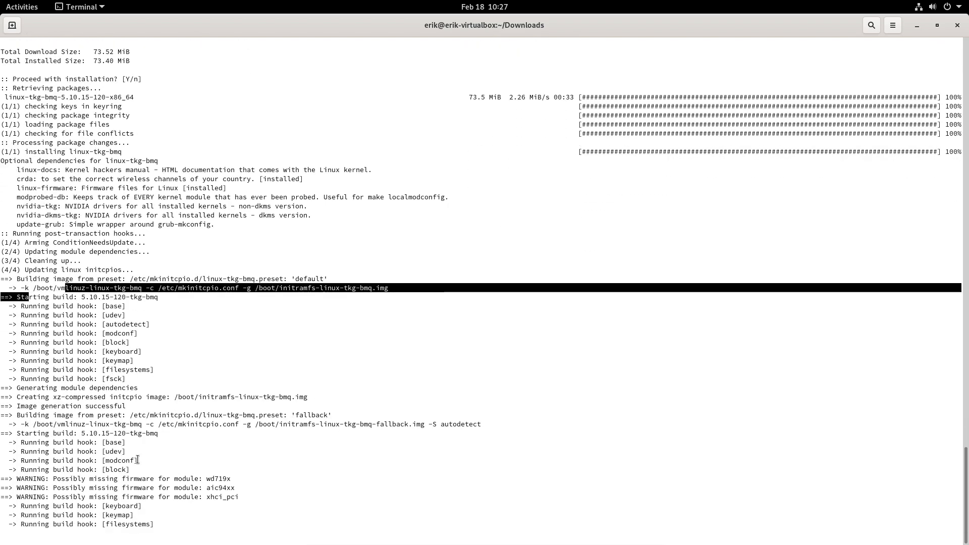
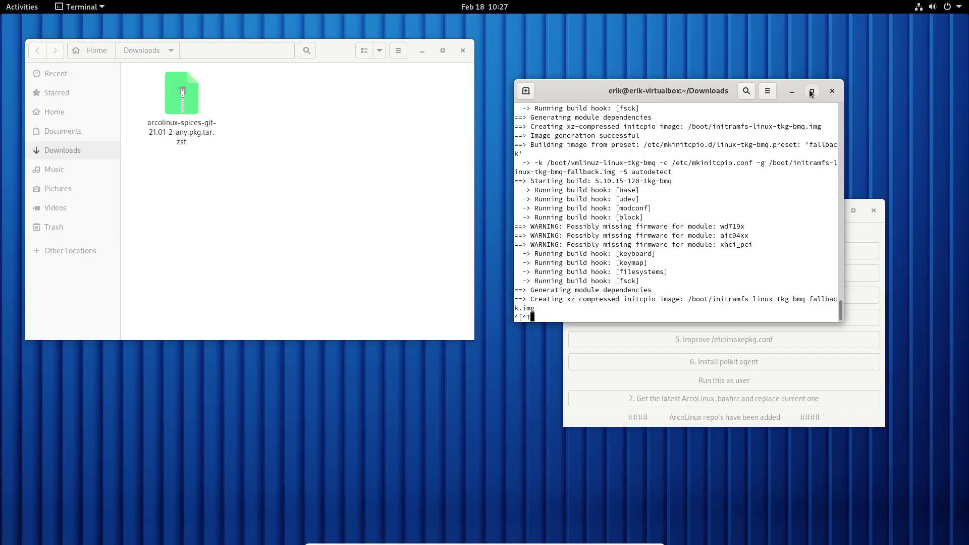
# Open a second terminal in Downloads and try to install grub-customizer with sudo pacman -S, entering the sudo password
pyautogui.rightClick(216, 202)
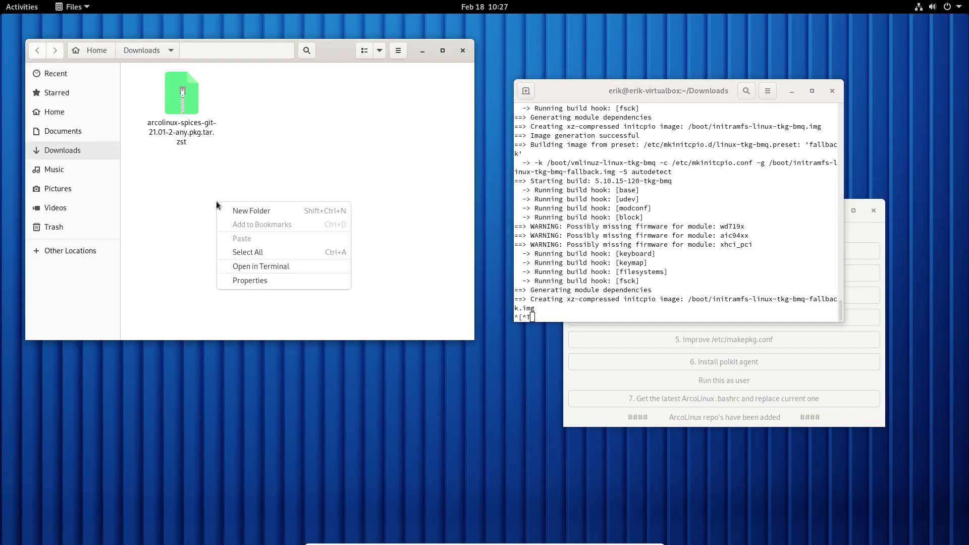
pyautogui.click(271, 268)
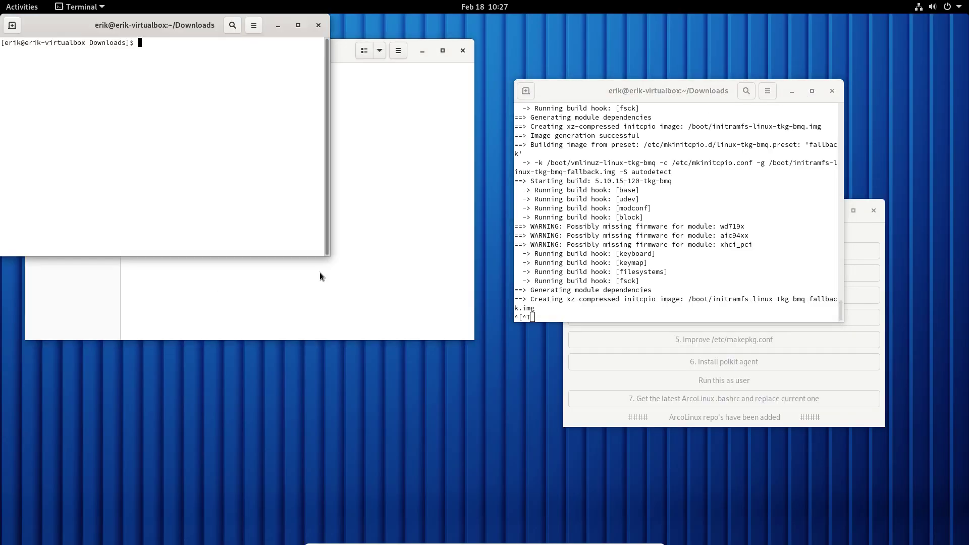
pyautogui.moveTo(162, 23); pyautogui.dragTo(242, 205)
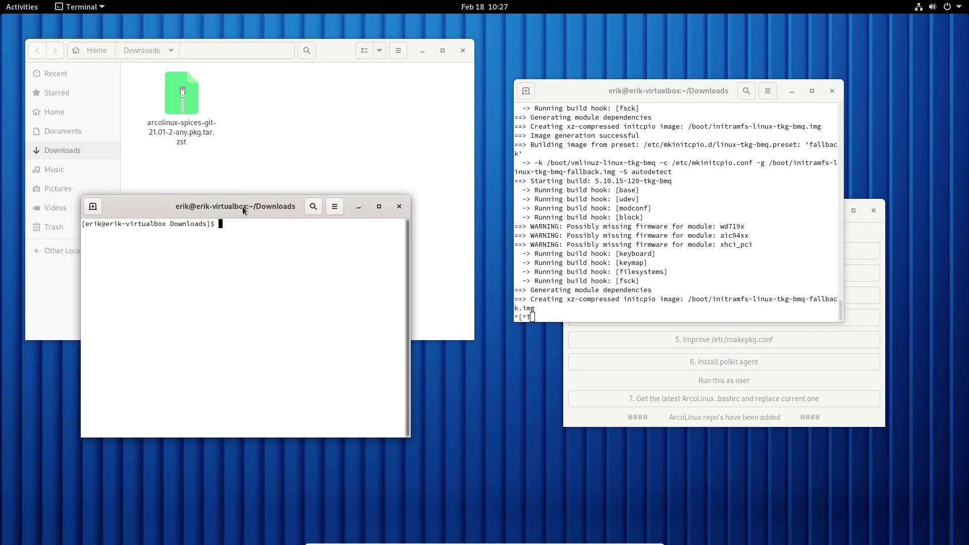
pyautogui.write('sudo pacman -S grub-customizer')
pyautogui.press('Return')
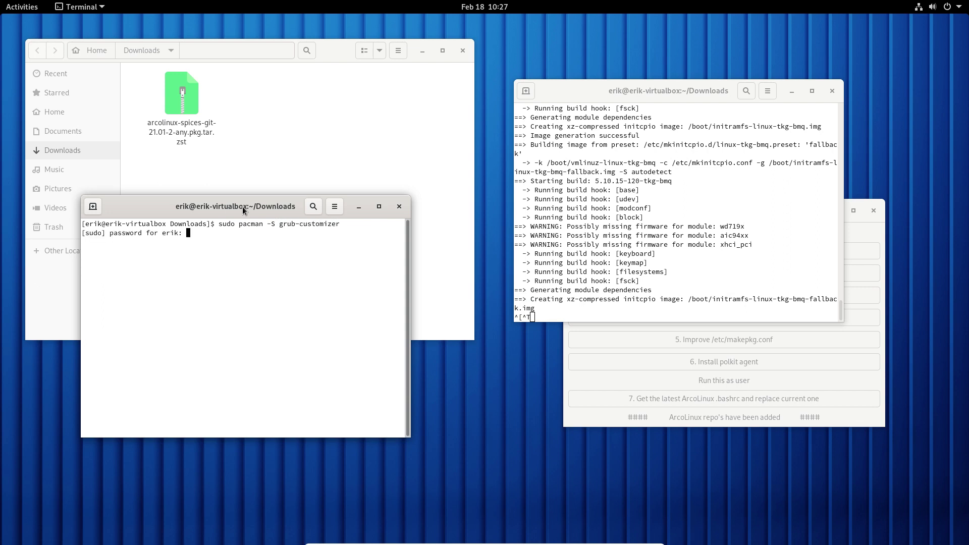
pyautogui.press('Return')
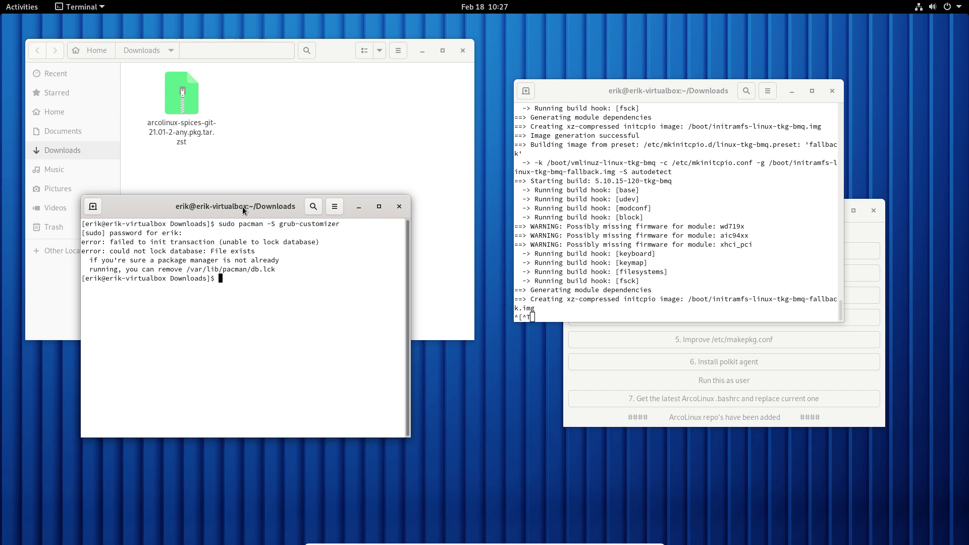
# Close the ArcoLinux Spices window and cancel closing the terminal that runs the kernel installation
pyautogui.click(873, 210)
pyautogui.click(832, 91)
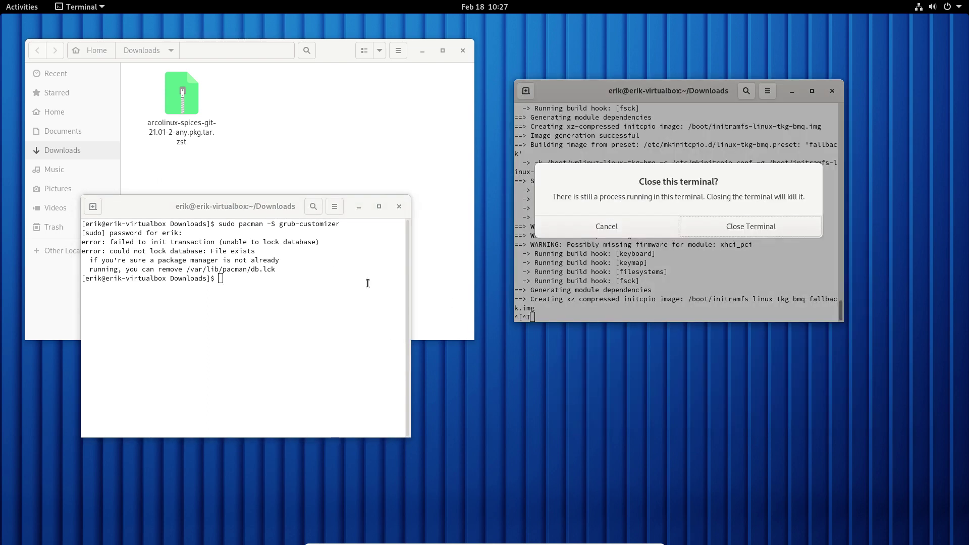
pyautogui.click(612, 224)
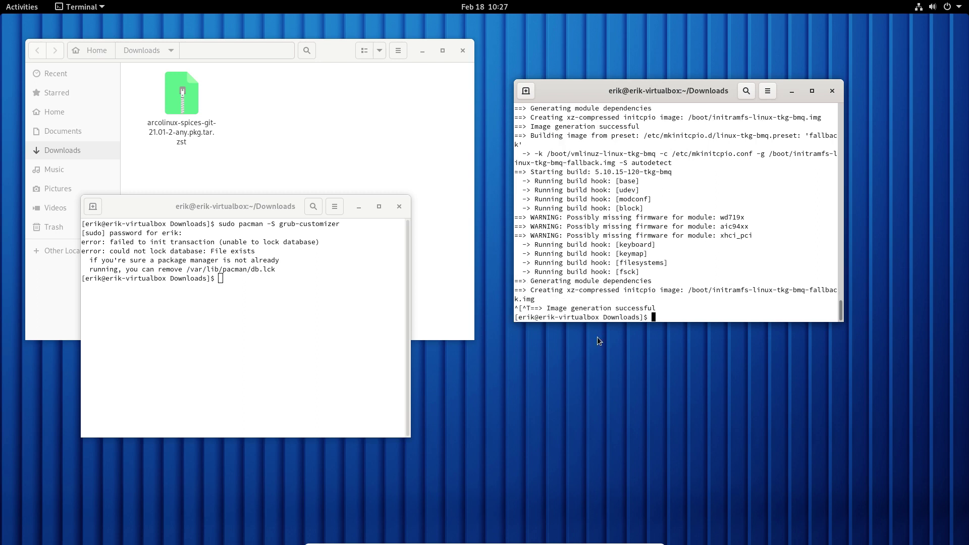
# Rerun sudo pacman -S grub-customizer in the second terminal, accepting the default answer to proceed
pyautogui.click(241, 303)
pyautogui.press('Up')
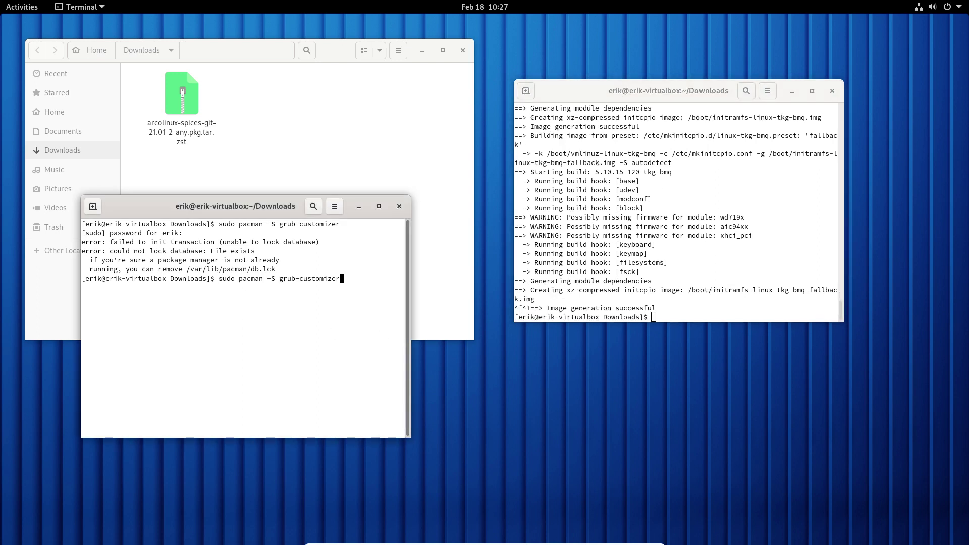
pyautogui.press('Return')
pyautogui.press('Return')
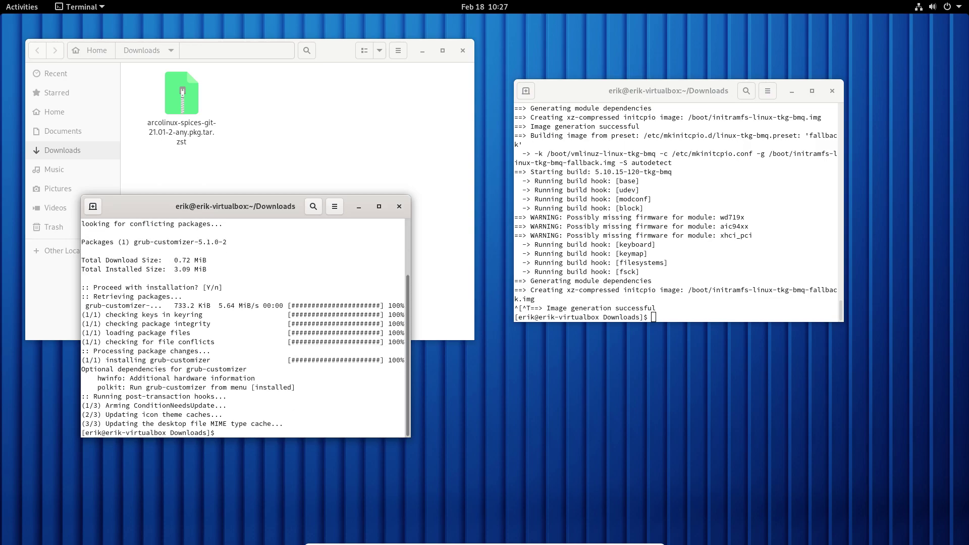
# Search the installed applications for grub and return to the second terminal
pyautogui.click(7, 7)
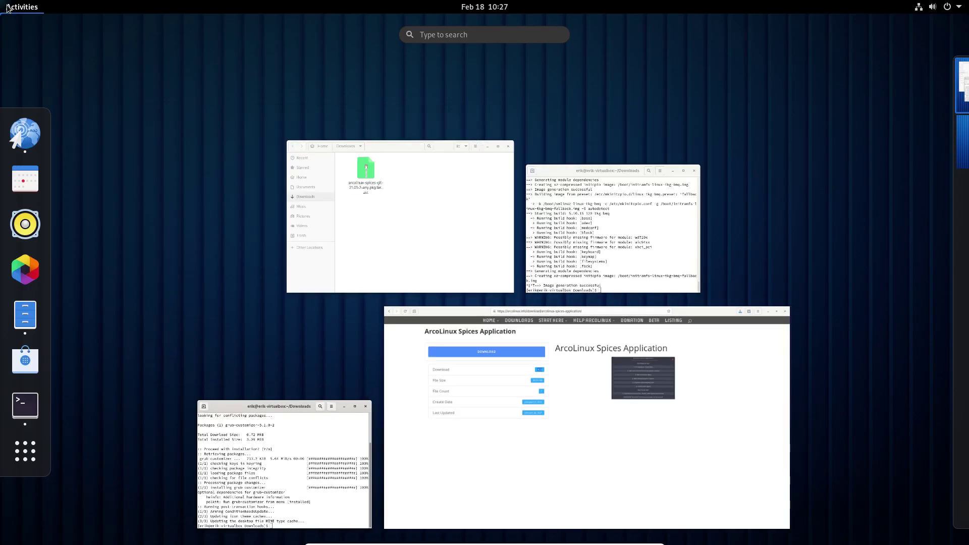
pyautogui.write('grub')
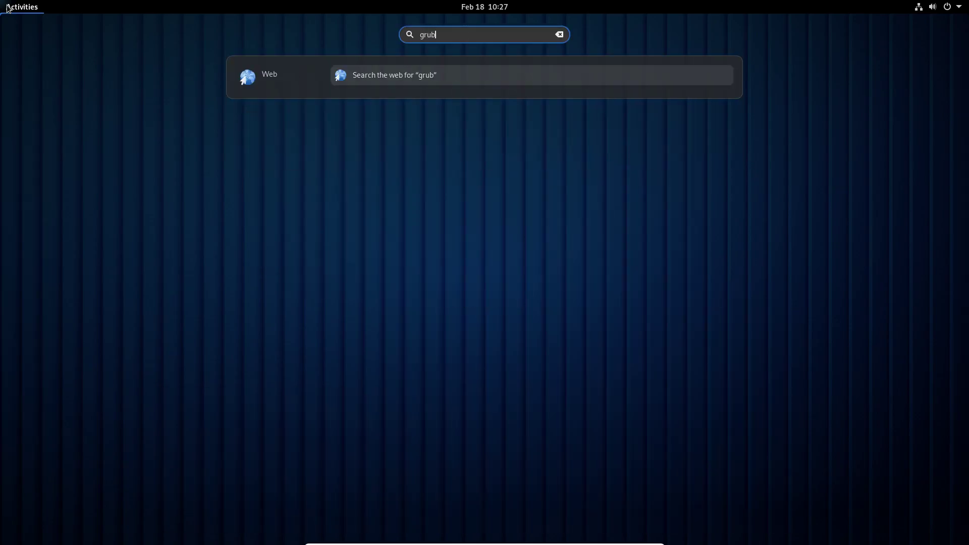
pyautogui.press('Escape')
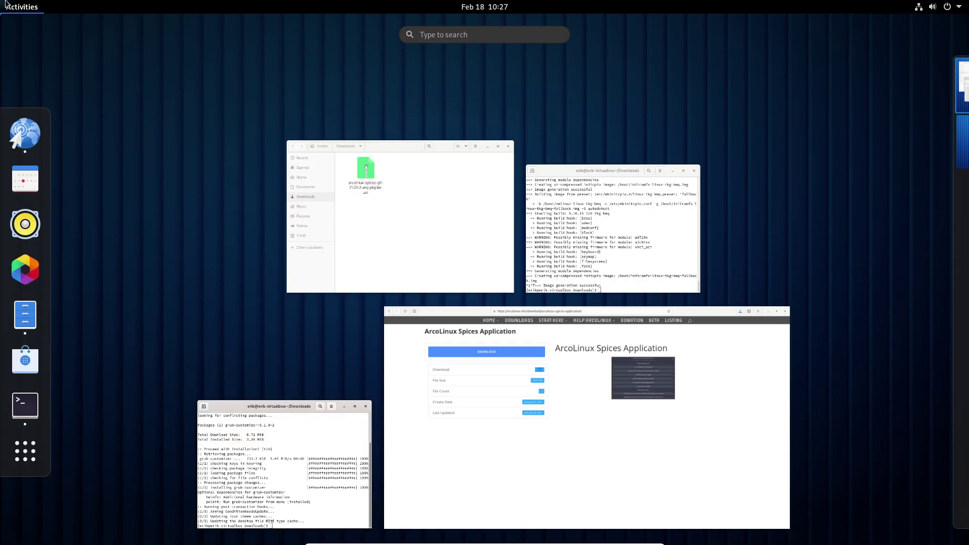
pyautogui.click(301, 478)
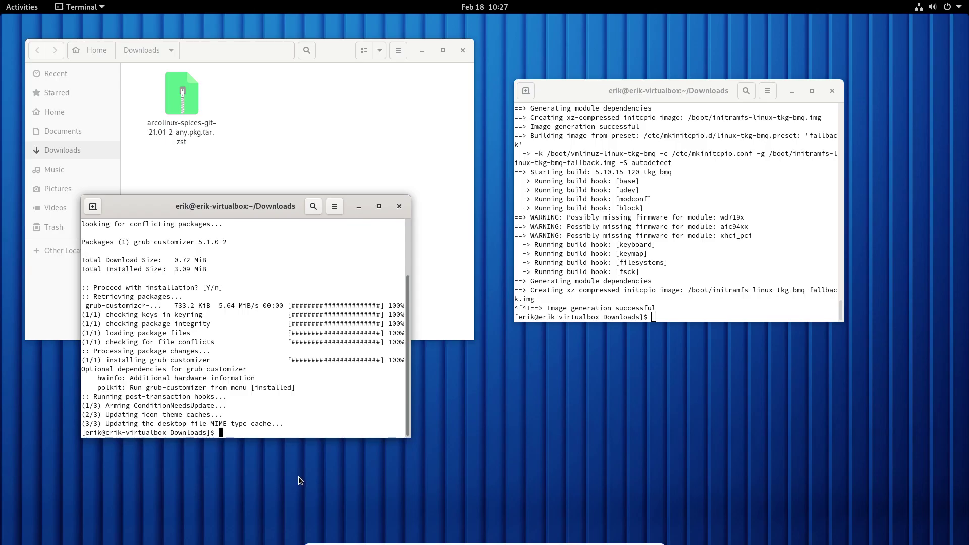
# Launch grub-customizer from the terminal, authenticate with the account password, and move its window nearer the middle of the desktop
pyautogui.write('grub-customizer')
pyautogui.press('Return')
pyautogui.write('•')
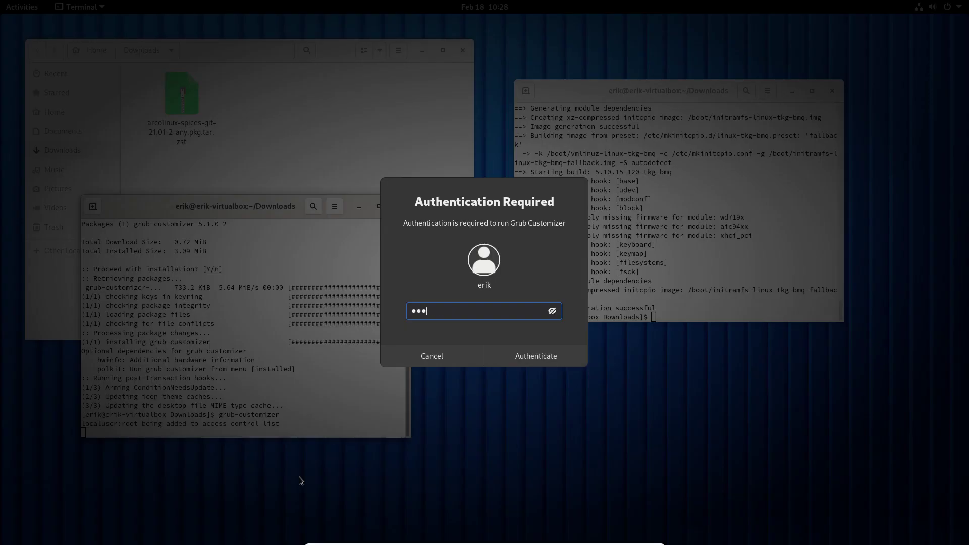
pyautogui.press('Return')
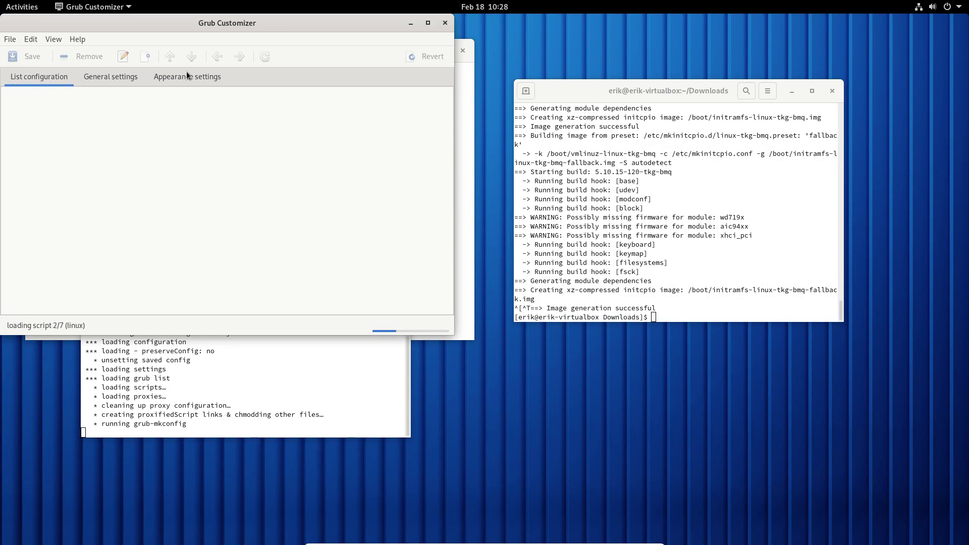
pyautogui.moveTo(220, 30); pyautogui.dragTo(338, 102)
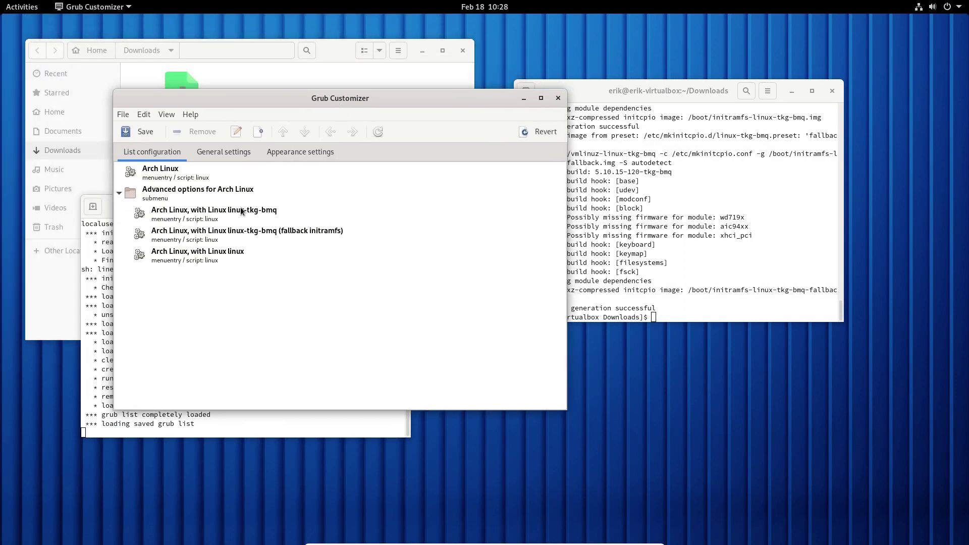
# Try moving the "Arch Linux, with Linux linux-tkg-bmq" entry to the top of the boot list, and quit Grub Customizer without updating
pyautogui.click(218, 215)
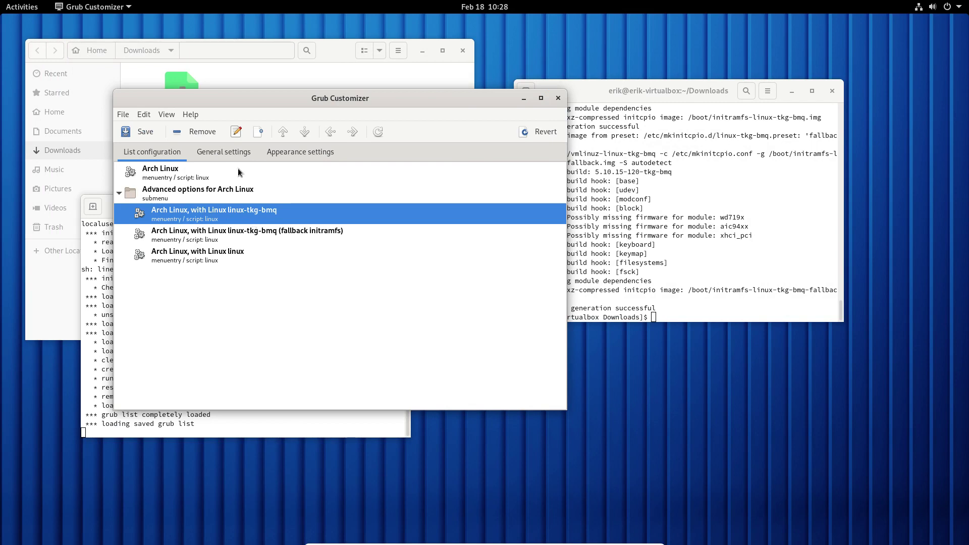
pyautogui.click(284, 133)
pyautogui.click(284, 133)
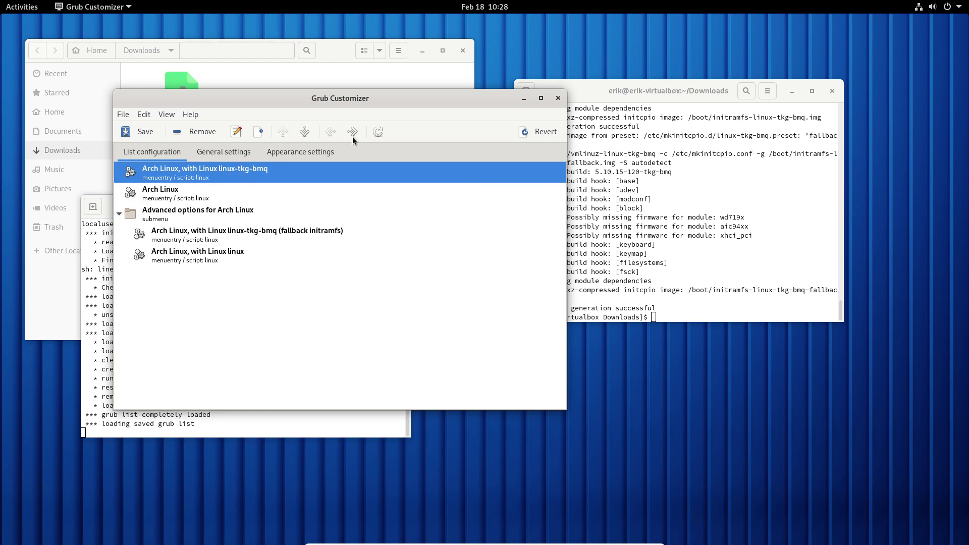
pyautogui.click(557, 98)
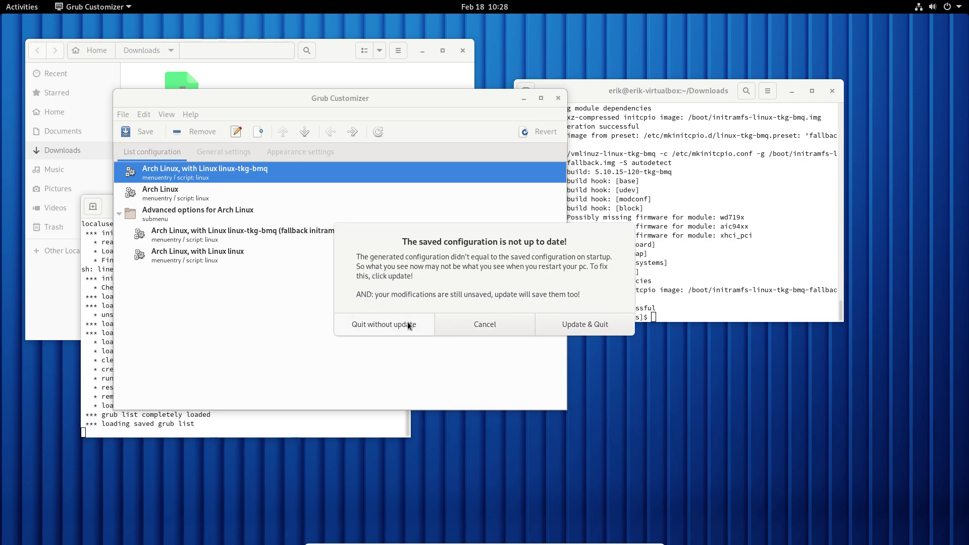
pyautogui.click(407, 322)
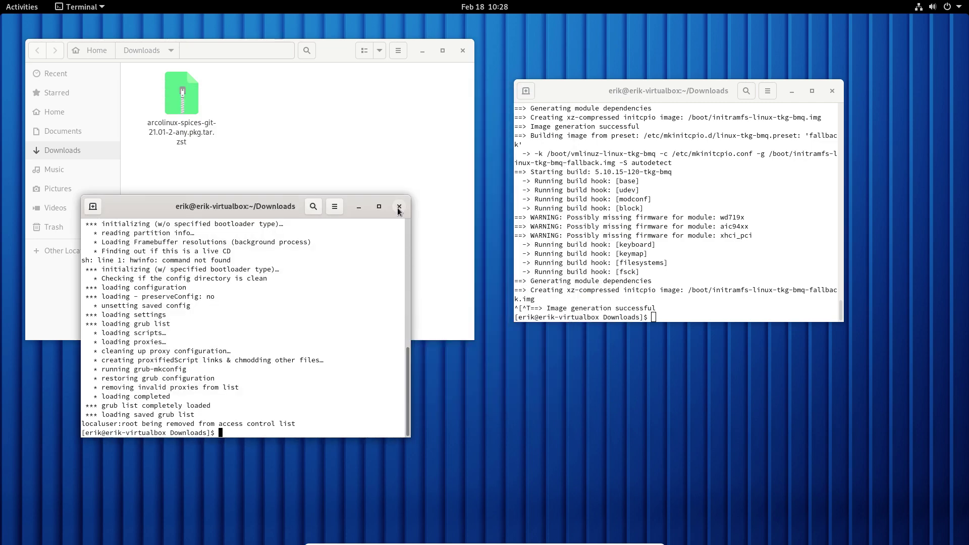
# Close the second terminal, restart the system, and boot the default Arch Linux entry
pyautogui.click(399, 206)
pyautogui.click(954, 7)
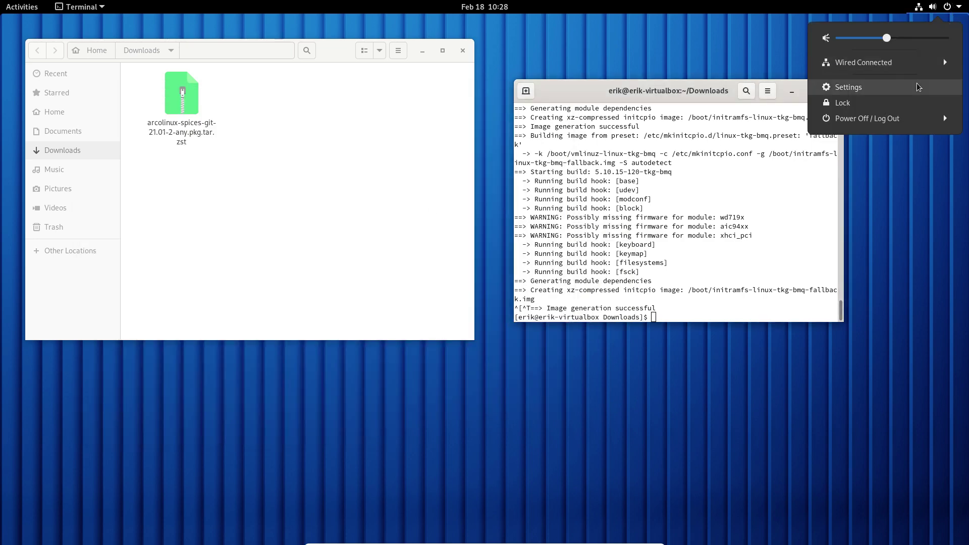
pyautogui.click(887, 118)
pyautogui.click(872, 158)
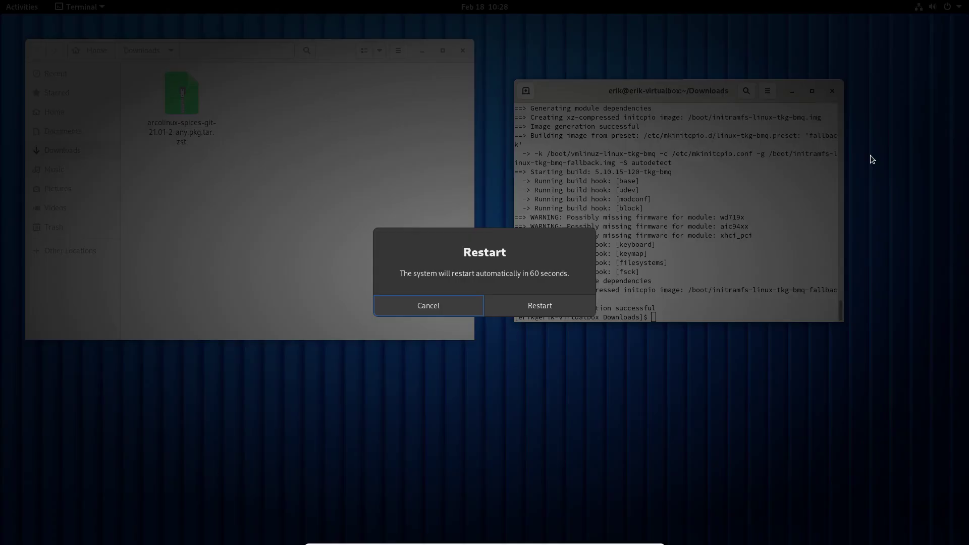
pyautogui.click(566, 305)
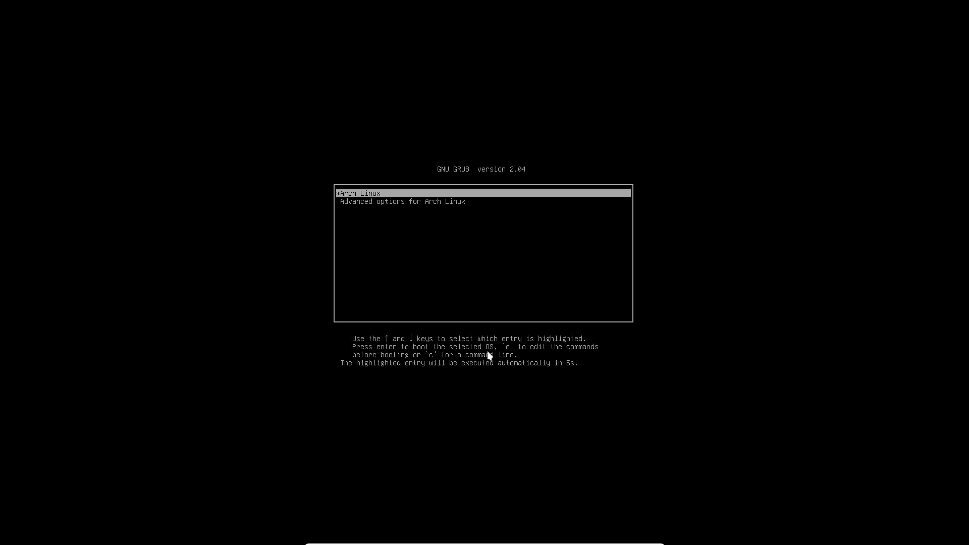
pyautogui.press('Return')
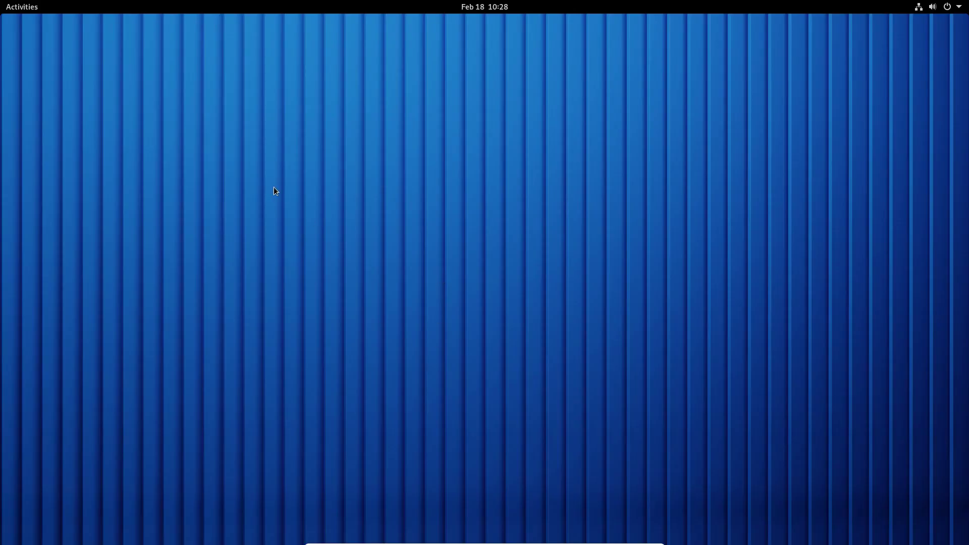
# Open a terminal and run sudo pacman -S neofetch, authenticating with the account password and accepting the default answer to proceed
pyautogui.click(26, 7)
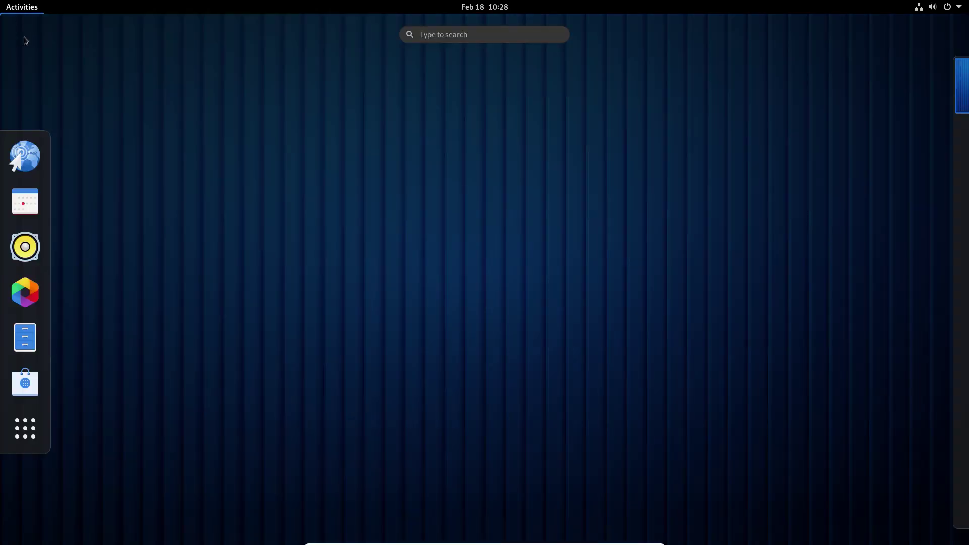
pyautogui.write('te')
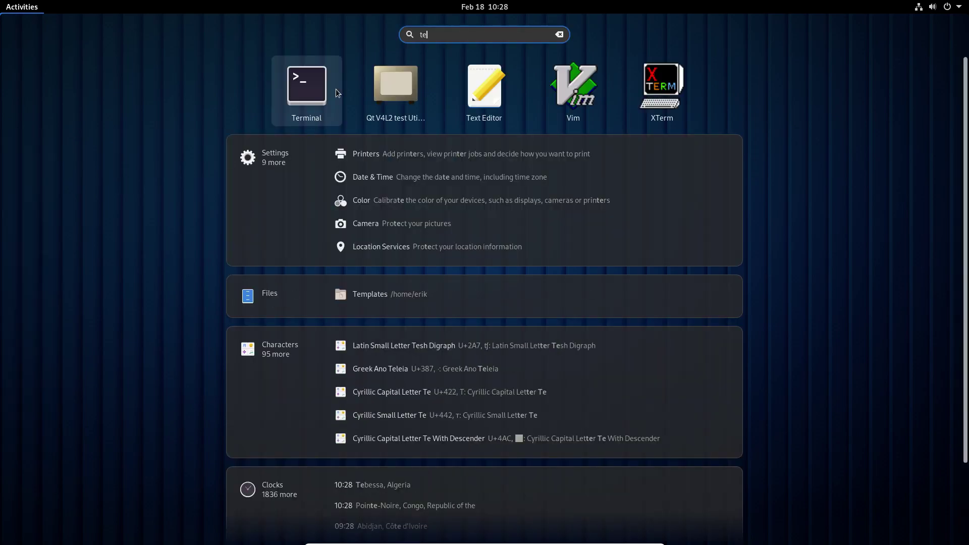
pyautogui.click(335, 89)
pyautogui.write('sudo pa')
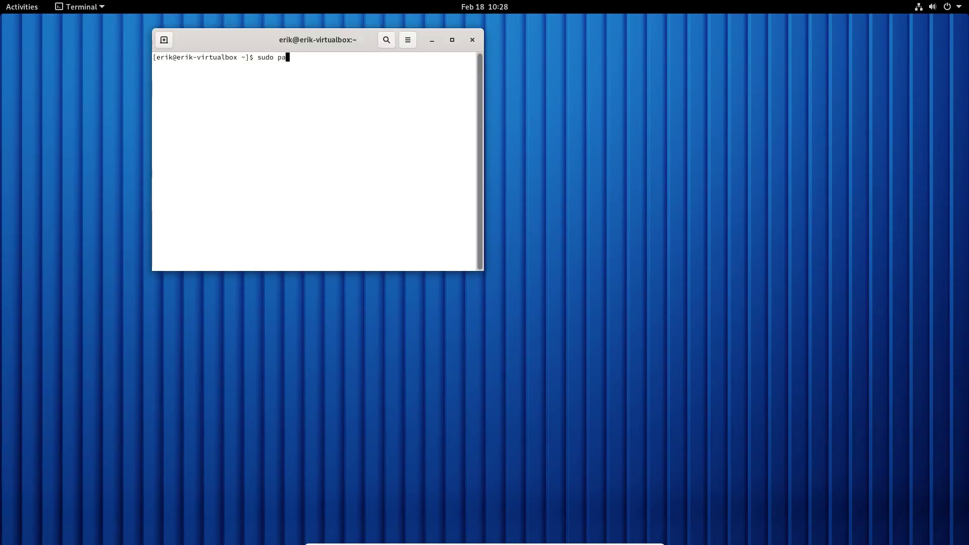
pyautogui.write('cman -S neofetch')
pyautogui.press('Return')
pyautogui.press('Return')
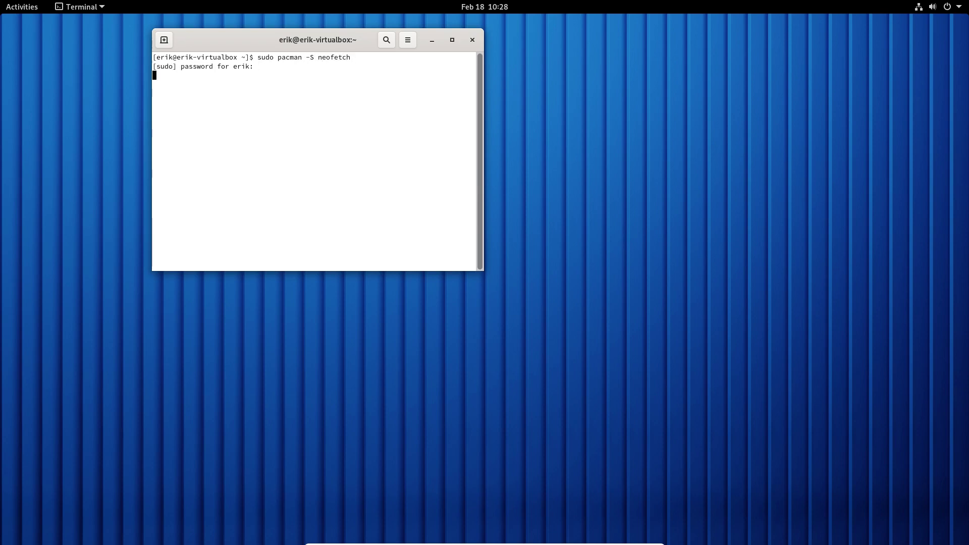
pyautogui.press('Return')
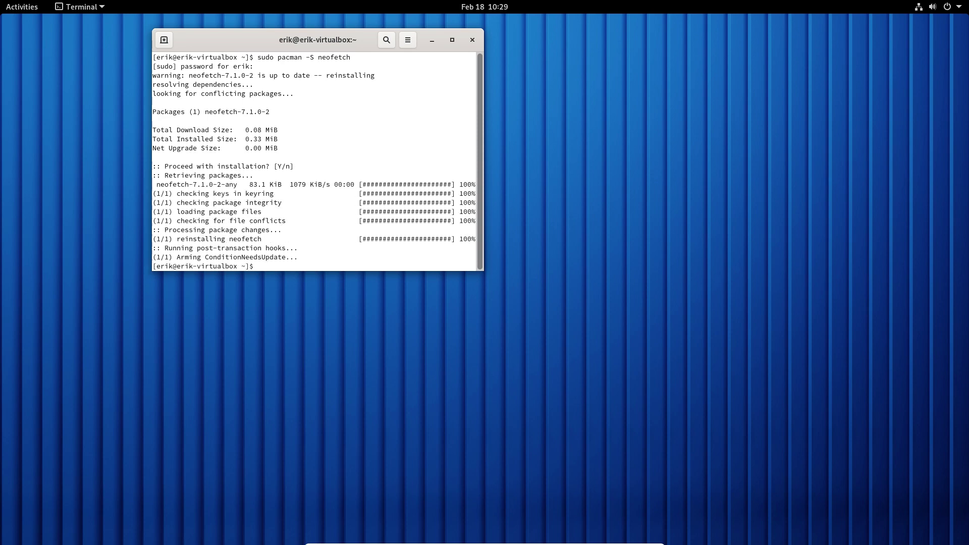
# Run neofetch and highlight the kernel version in its output to check which kernel is running
pyautogui.write('neofetch')
pyautogui.press('Return')
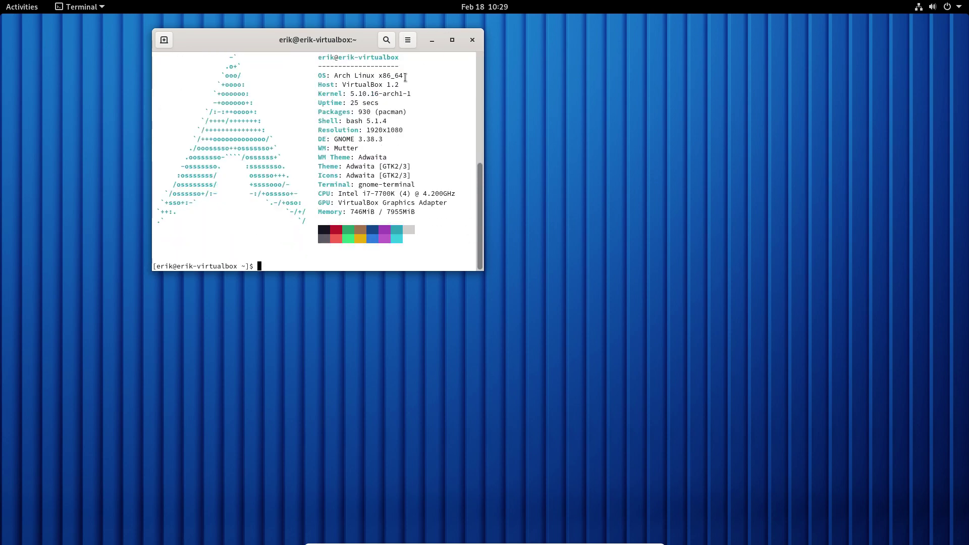
pyautogui.moveTo(347, 94); pyautogui.dragTo(414, 95)
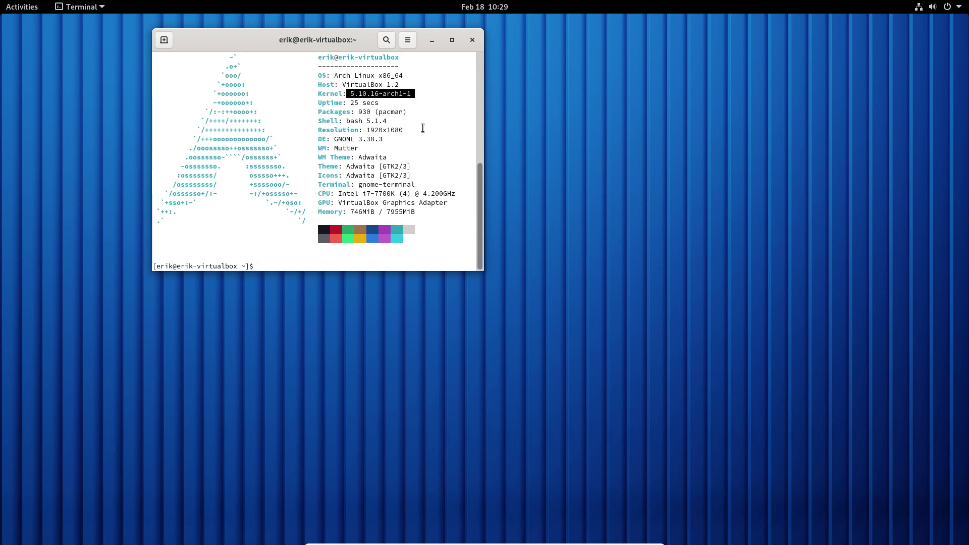
# Search the applications for gru, launch Grub Customizer, and authenticate with the account password
pyautogui.click(21, 7)
pyautogui.write('gru')
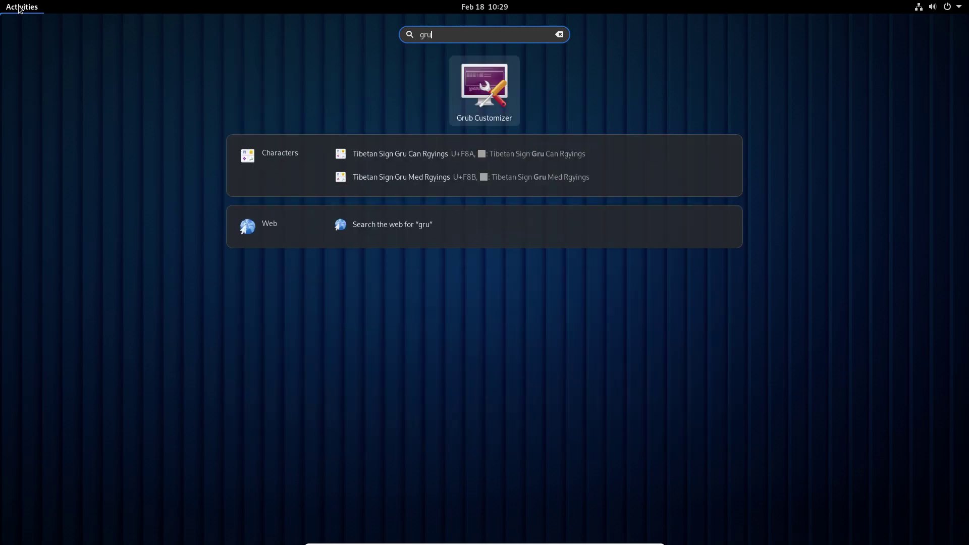
pyautogui.press('Return')
pyautogui.write('•••')
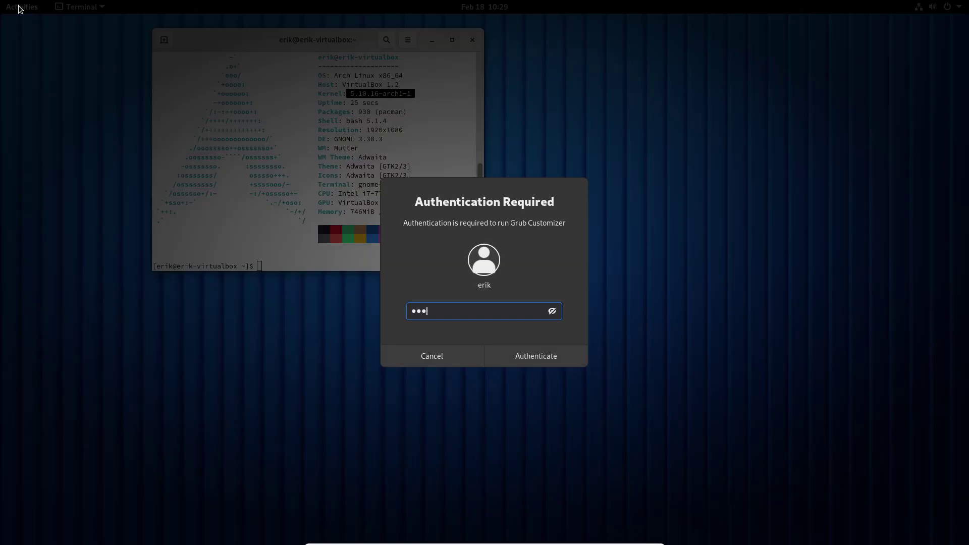
pyautogui.write('•')
pyautogui.press('Return')
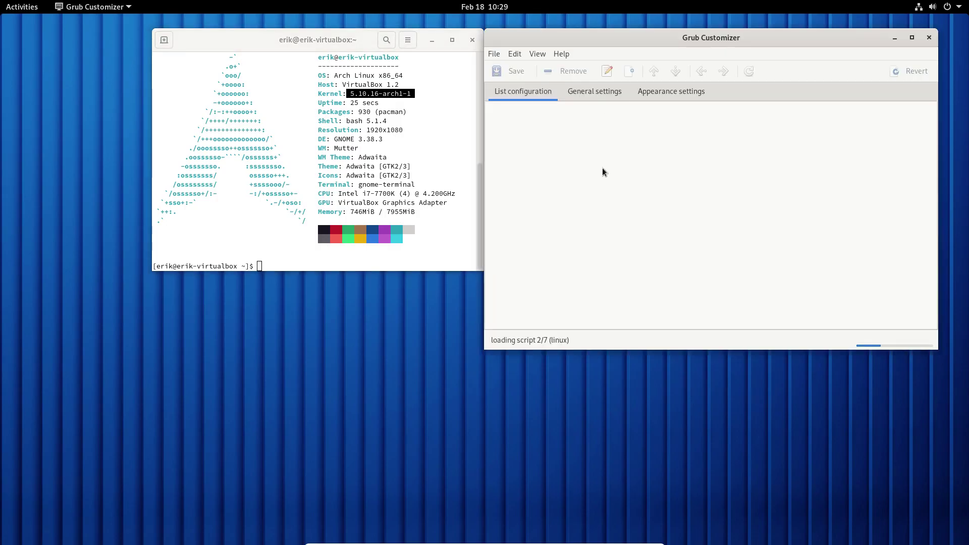
# Move the "Arch Linux, with Linux linux-tkg-bmq" entry to the top of the boot list and save, keeping "(first entry)" as the predefined default
pyautogui.click(582, 154)
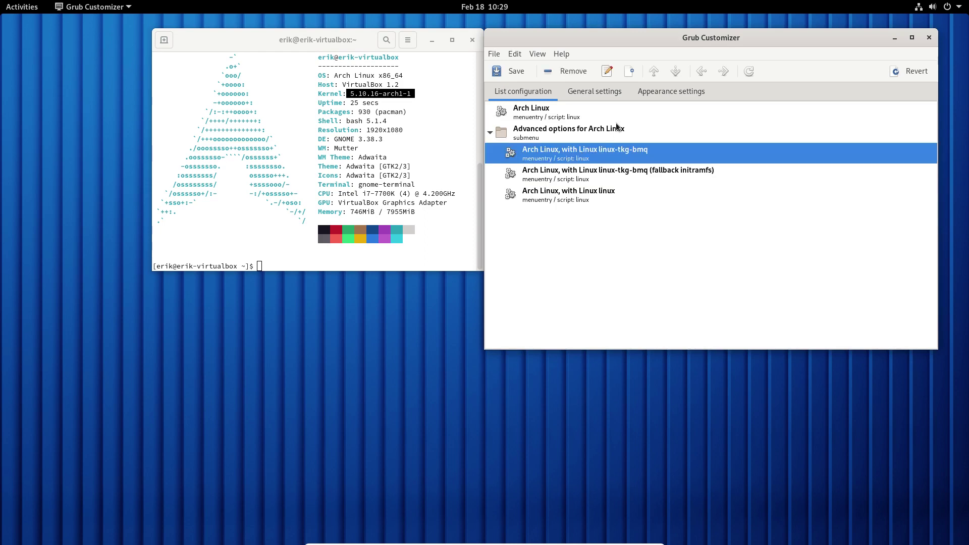
pyautogui.click(654, 71)
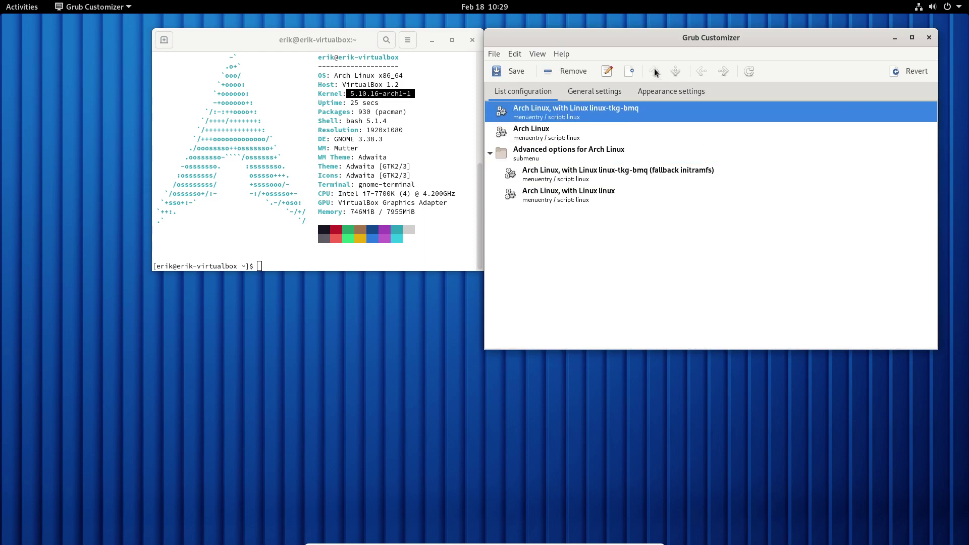
pyautogui.click(606, 91)
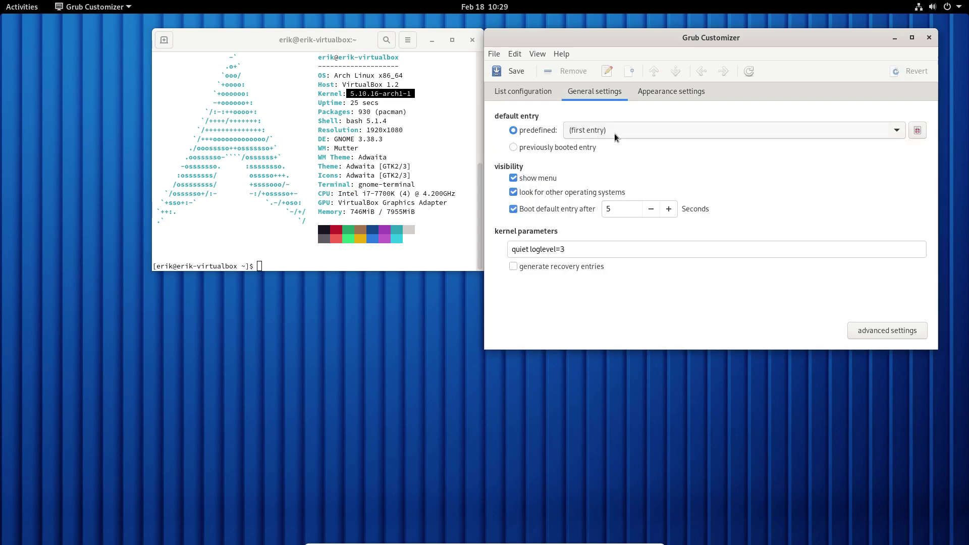
pyautogui.click(592, 126)
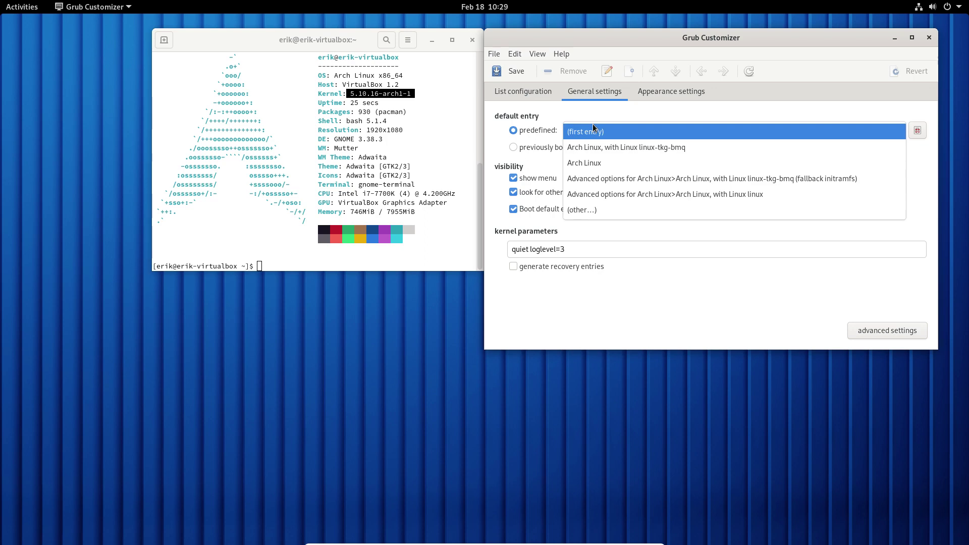
pyautogui.click(542, 111)
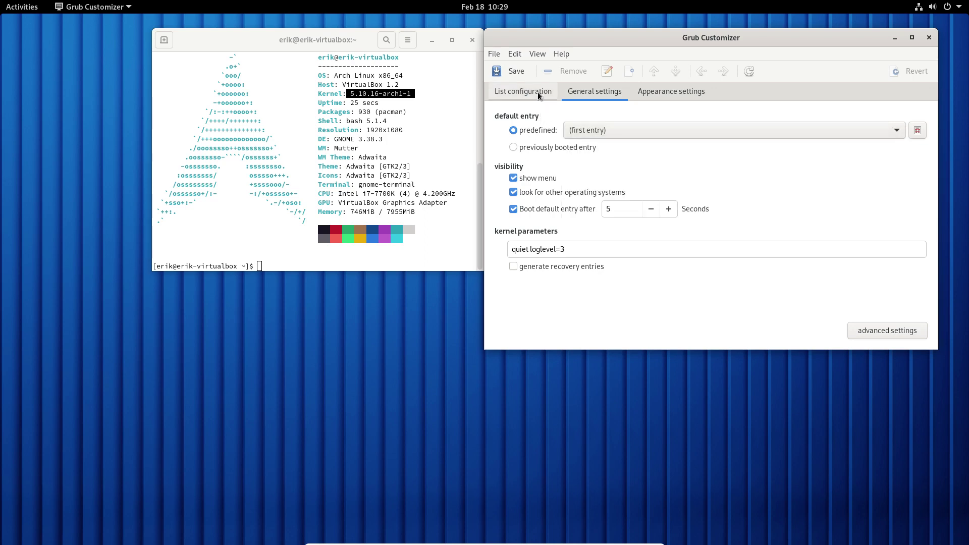
pyautogui.click(538, 92)
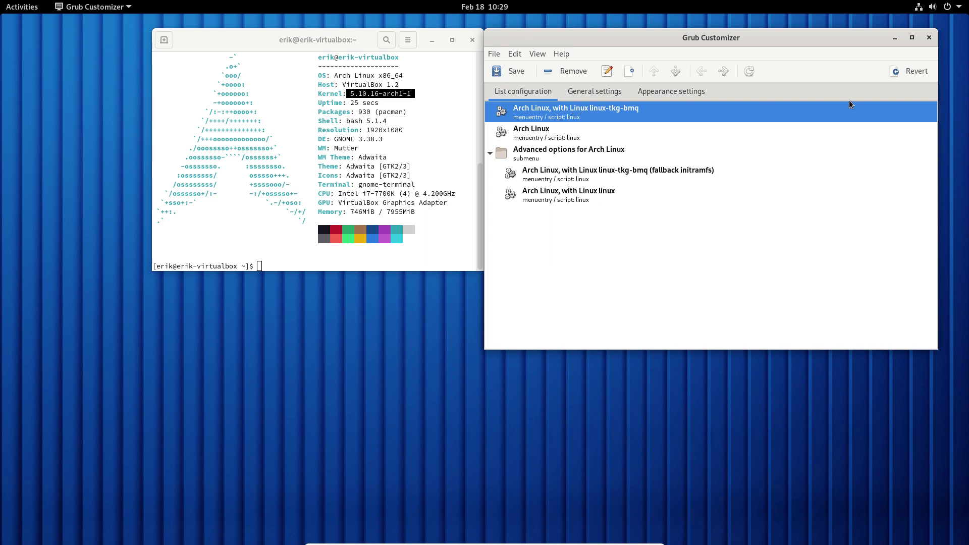
pyautogui.click(500, 71)
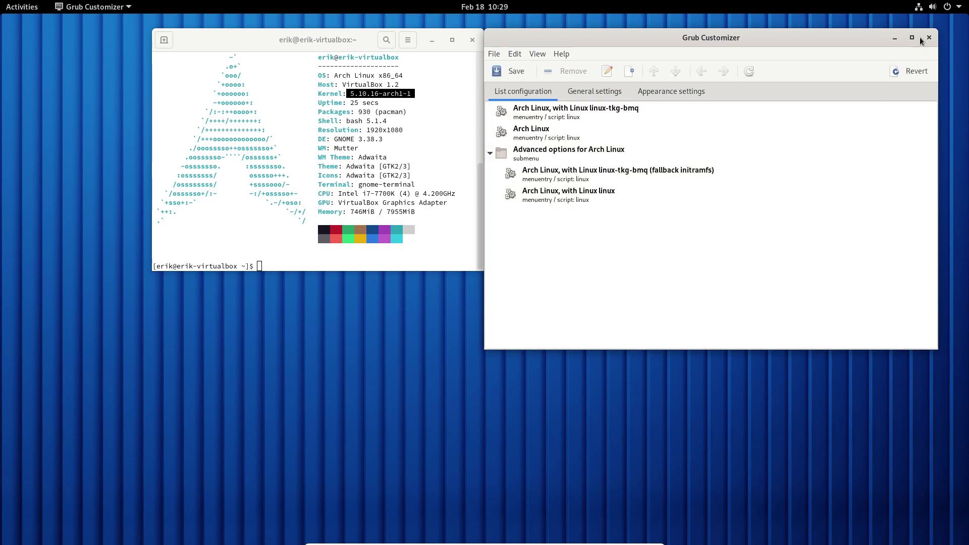
# Restart the system and boot the "Arch Linux, with Linux linux-tkg-bmq" entry
pyautogui.click(947, 7)
pyautogui.click(867, 119)
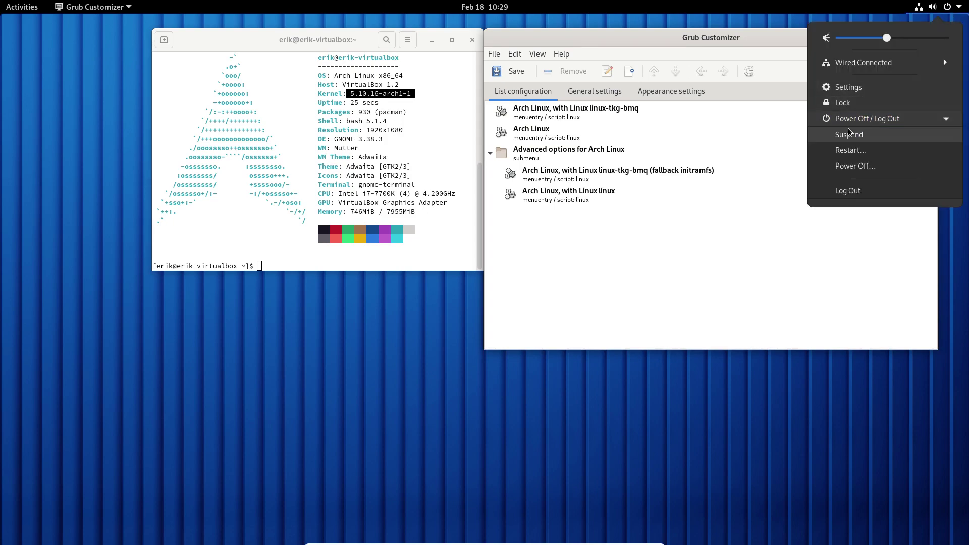
pyautogui.click(853, 150)
pyautogui.click(550, 304)
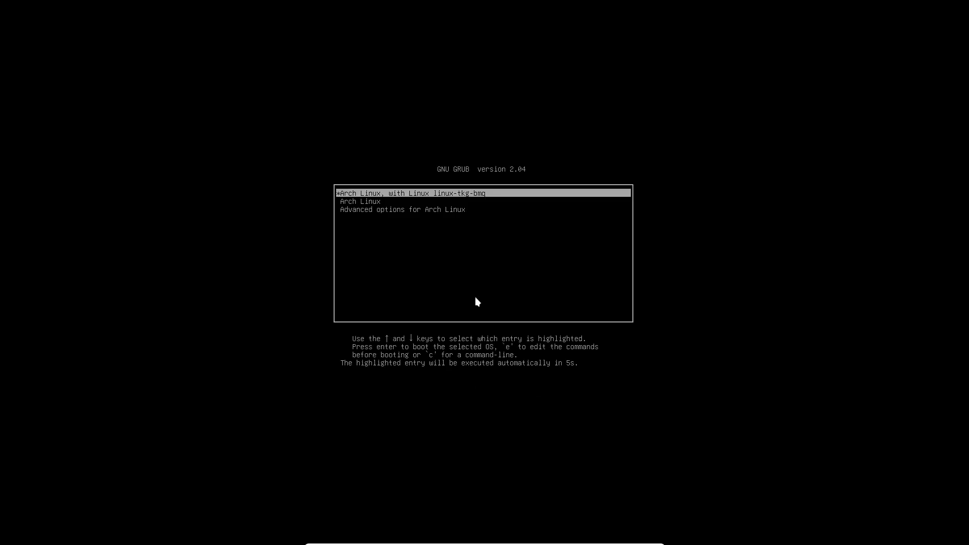
pyautogui.press('Return')
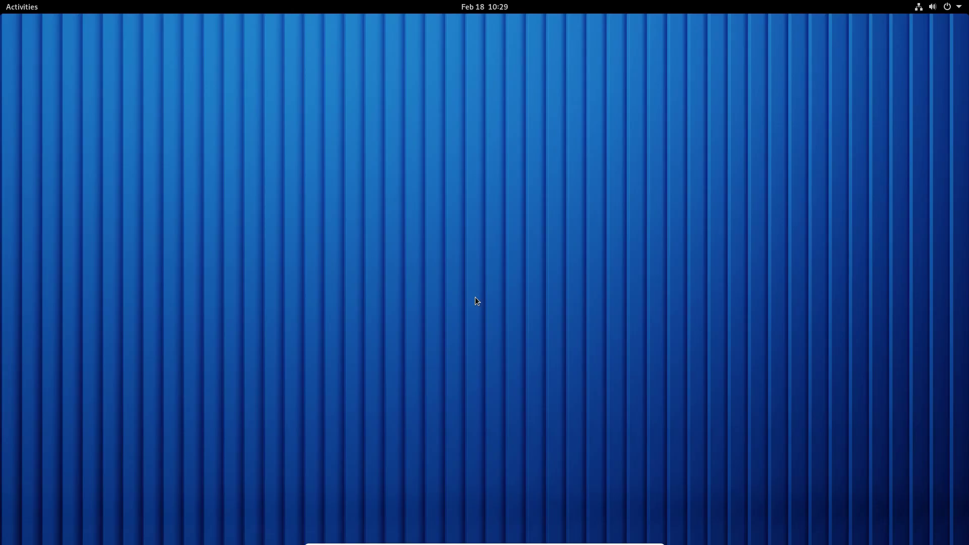
# Search the installed applications for ter and open a new terminal
pyautogui.click(7, 5)
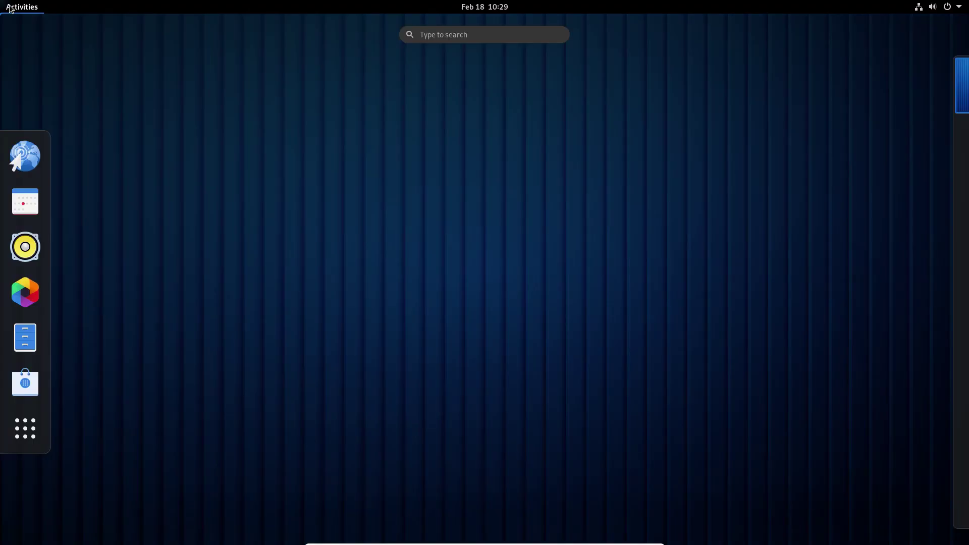
pyautogui.click(25, 428)
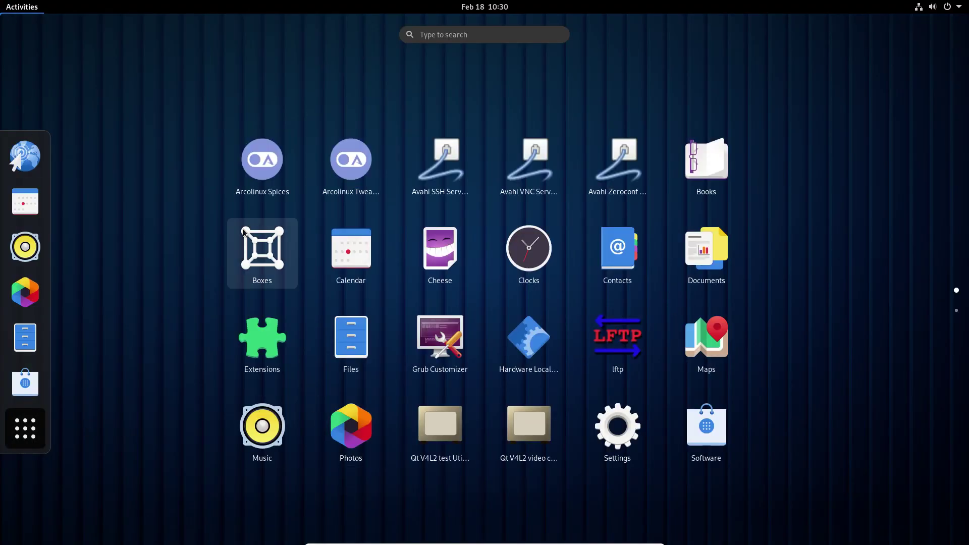
pyautogui.write('ter')
pyautogui.press('Return')
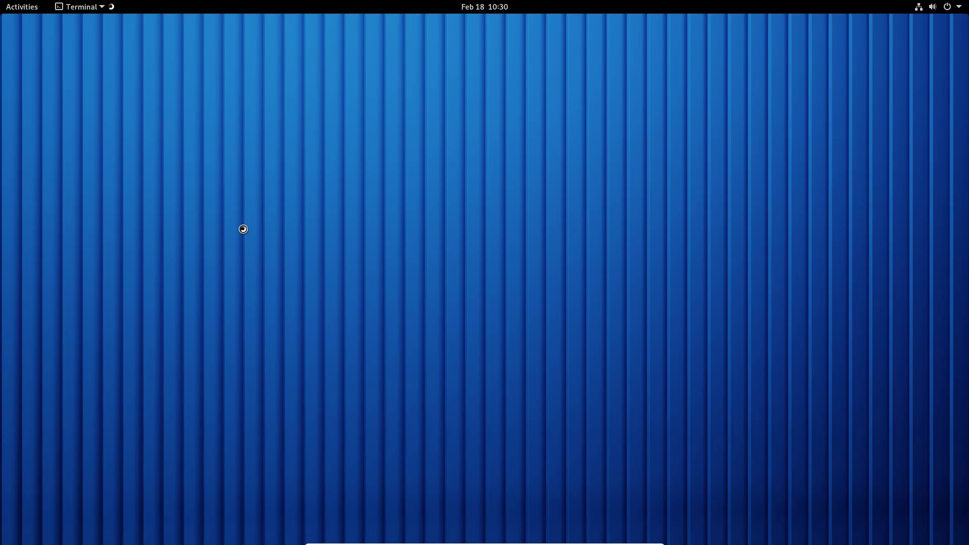
# Run neofetch in the new terminal to check the kernel in use after the reboot
pyautogui.write('neof')
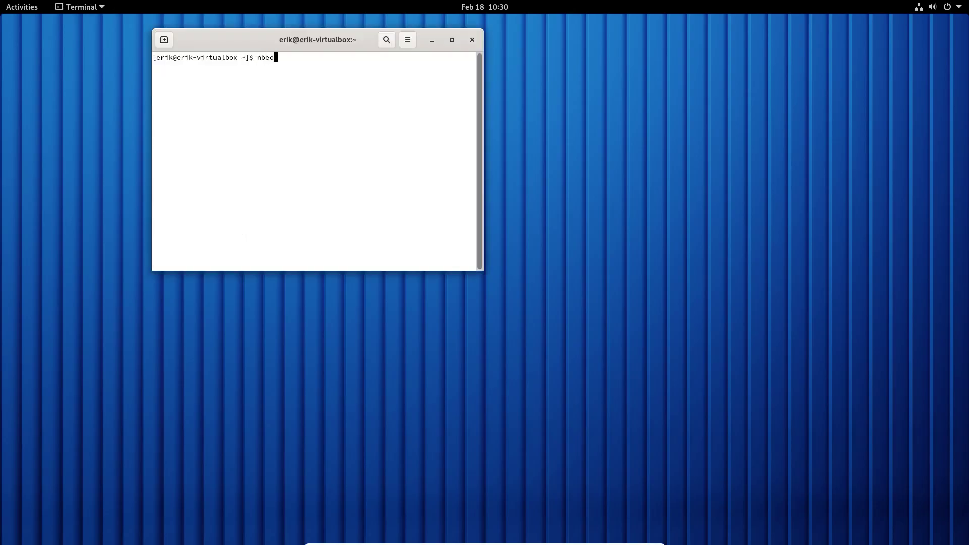
pyautogui.write('e')
pyautogui.press('BackSpace')
pyautogui.press('BackSpace')
pyautogui.press('BackSpace')
pyautogui.press('BackSpace')
pyautogui.write('eofetch')
pyautogui.press('Return')
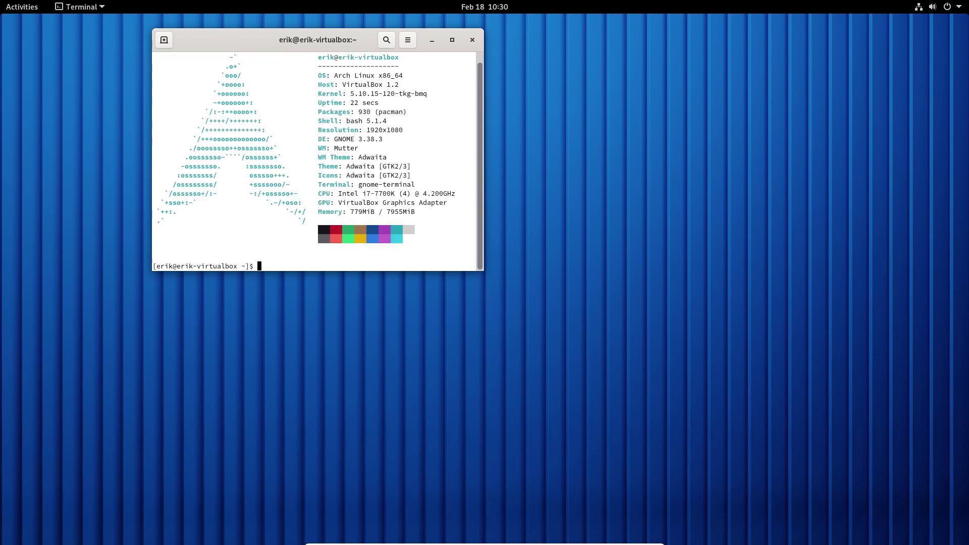